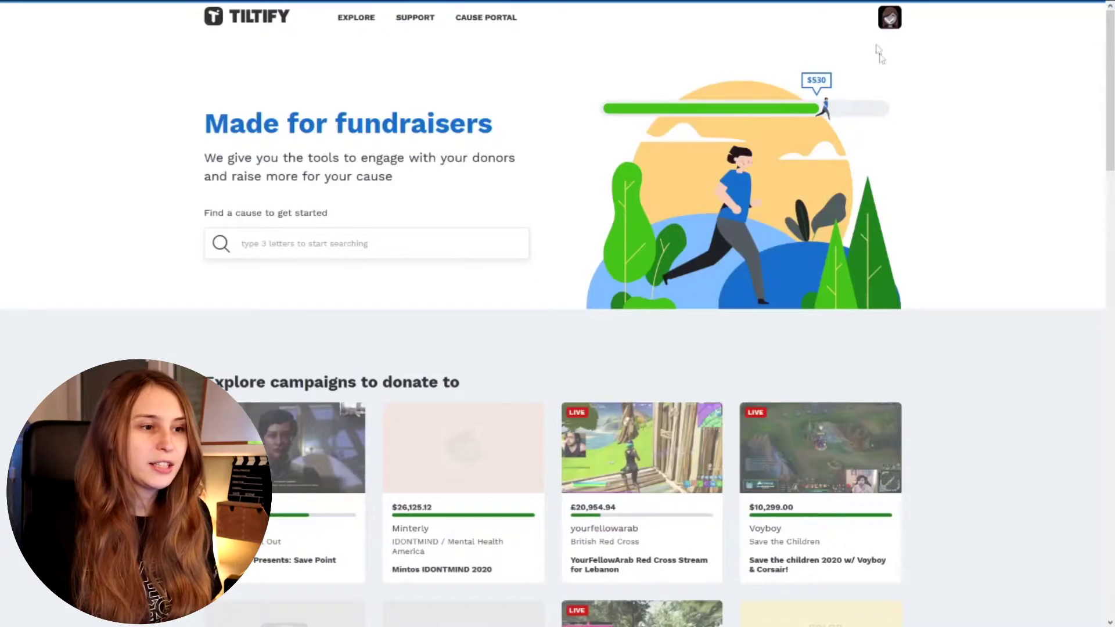
Open the campaign dashboard of the Trui For St. Jude campaign from the Tiltify account
left_click(884, 26)
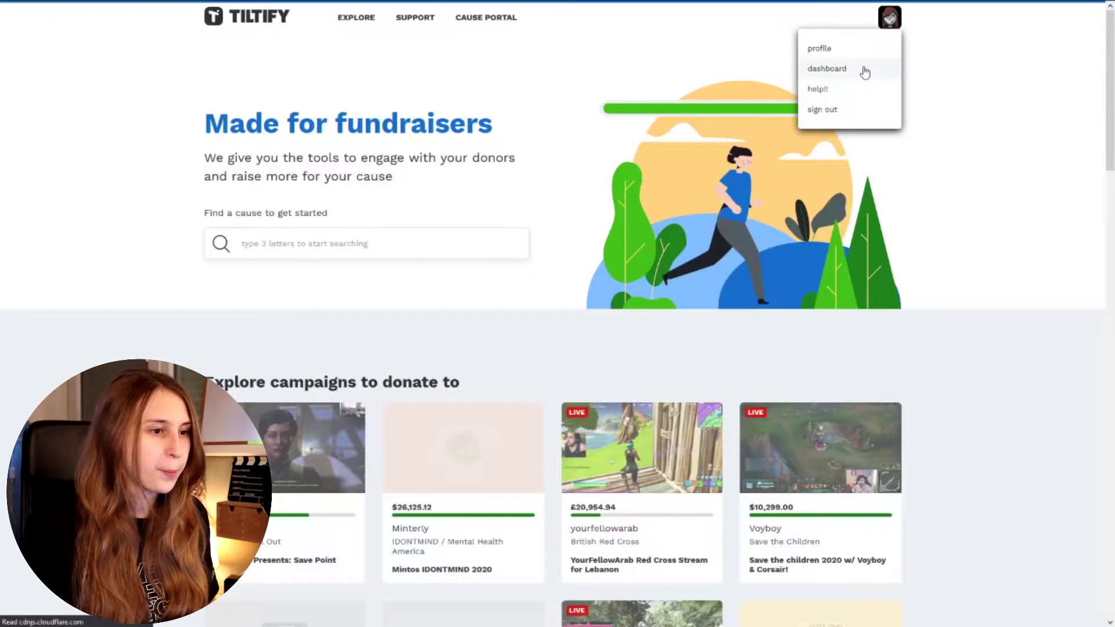
left_click(836, 70)
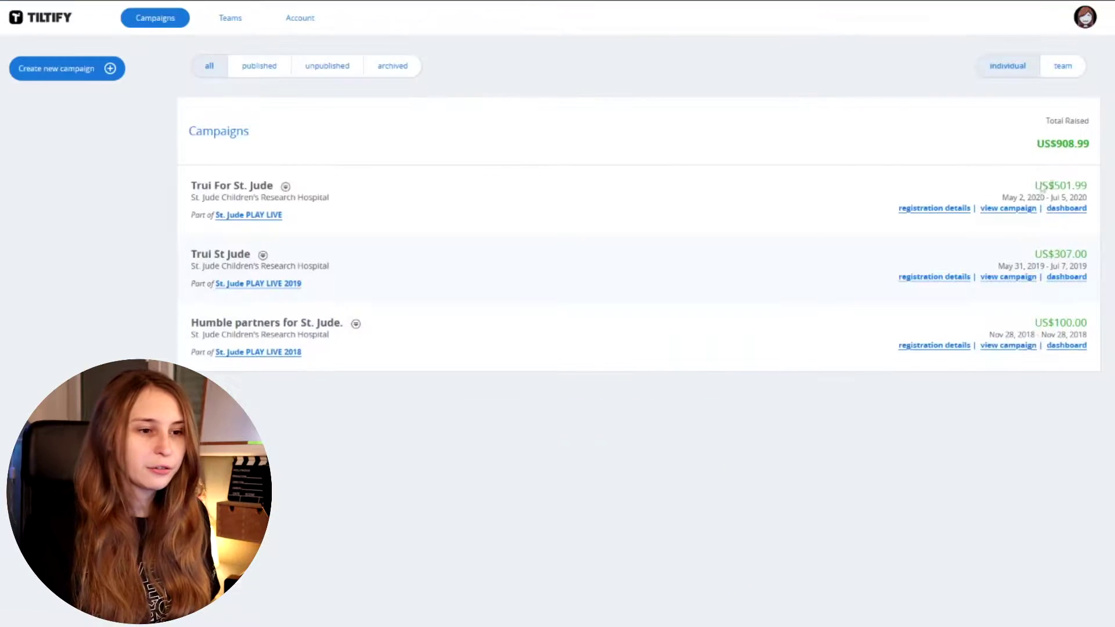
left_click(1060, 215)
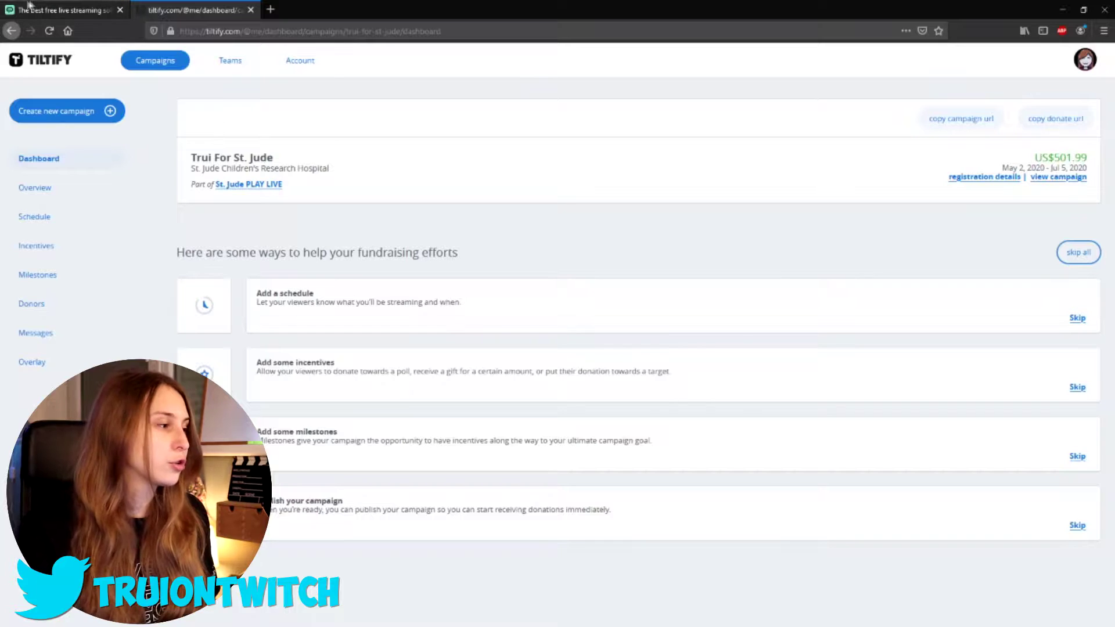
Switch to Streamlabs and open the integrations section of the account settings
left_click(368, 0)
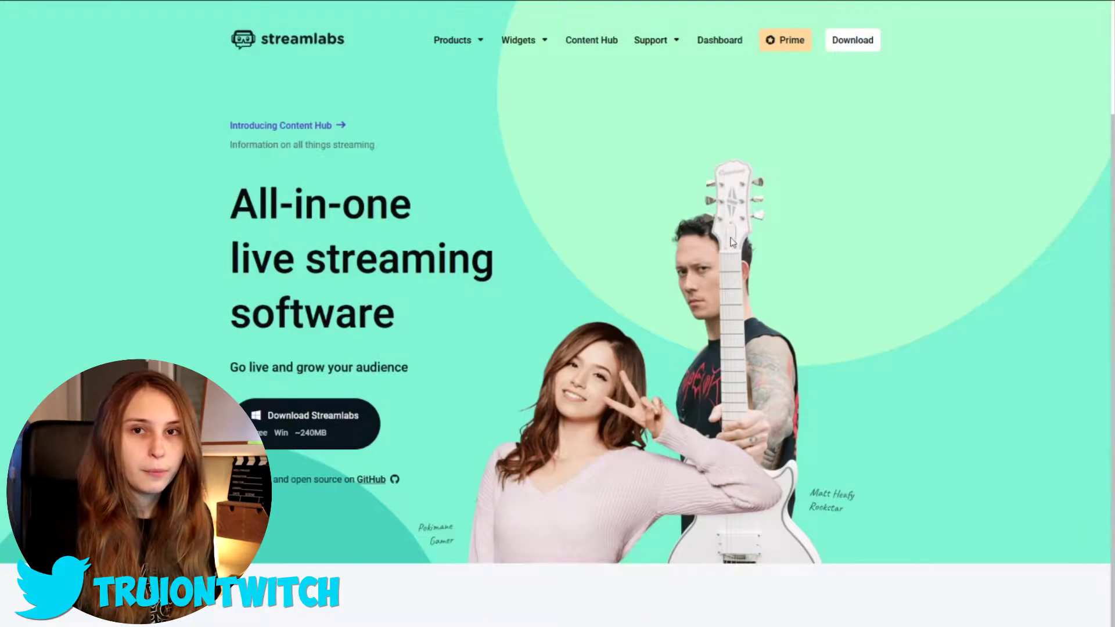
left_click(720, 41)
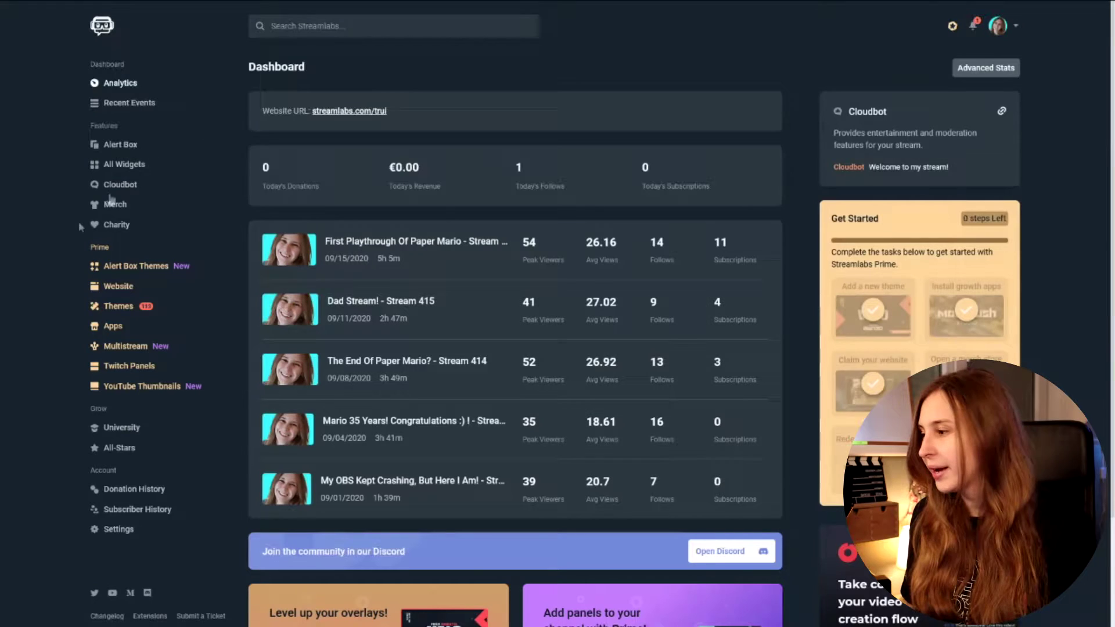
left_click(126, 532)
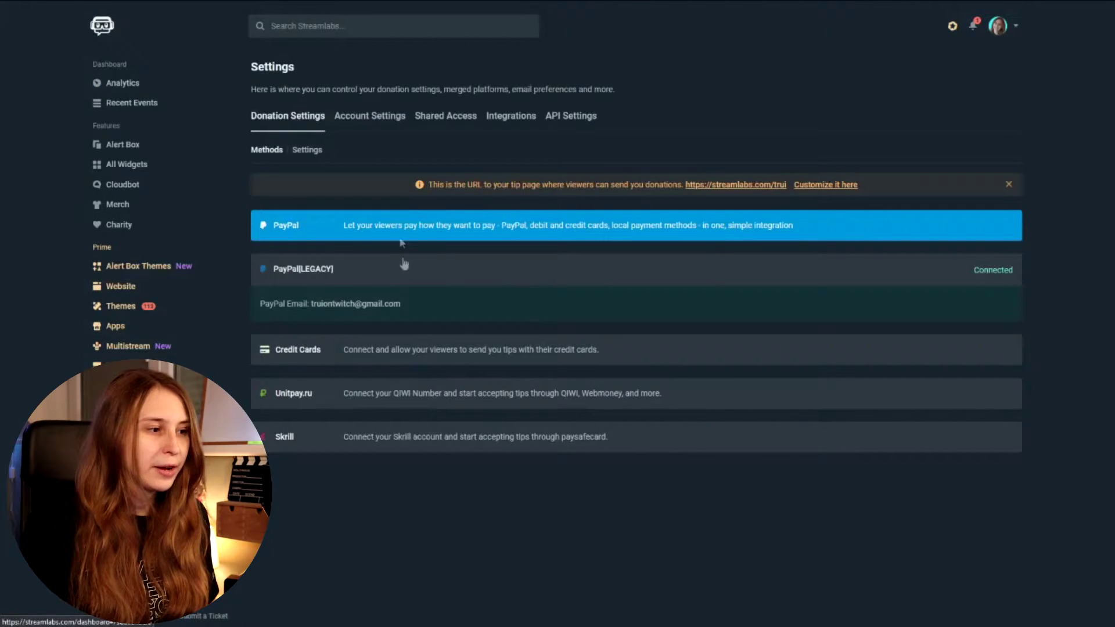
left_click(507, 127)
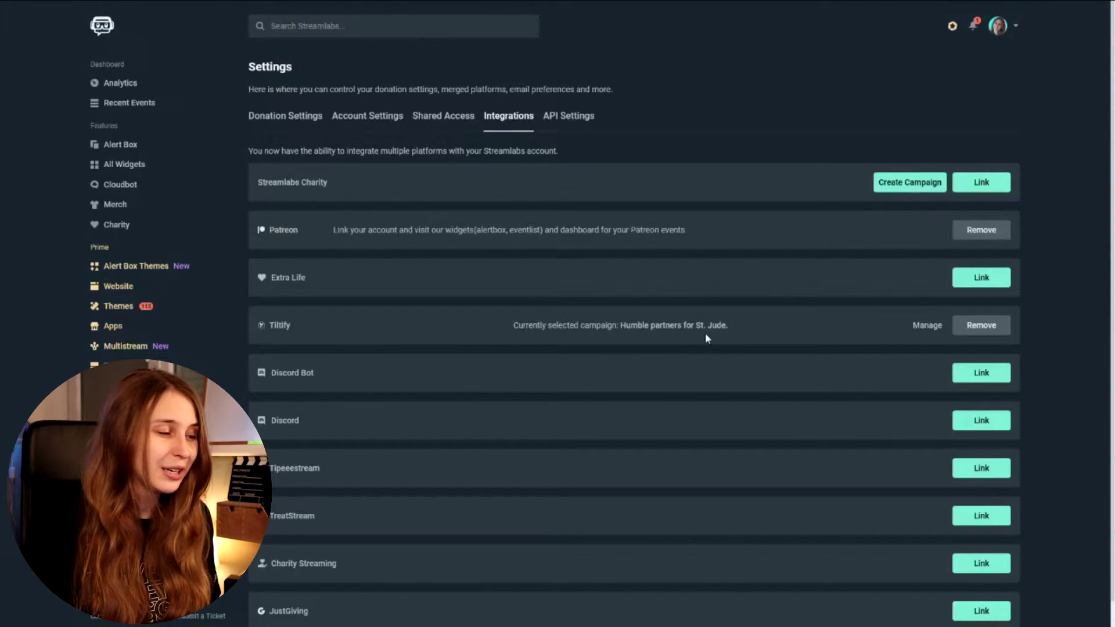
Relink the Tiltify integration with the Trui For St. Jude campaign and compare it with the campaign on Tiltify
left_click(982, 328)
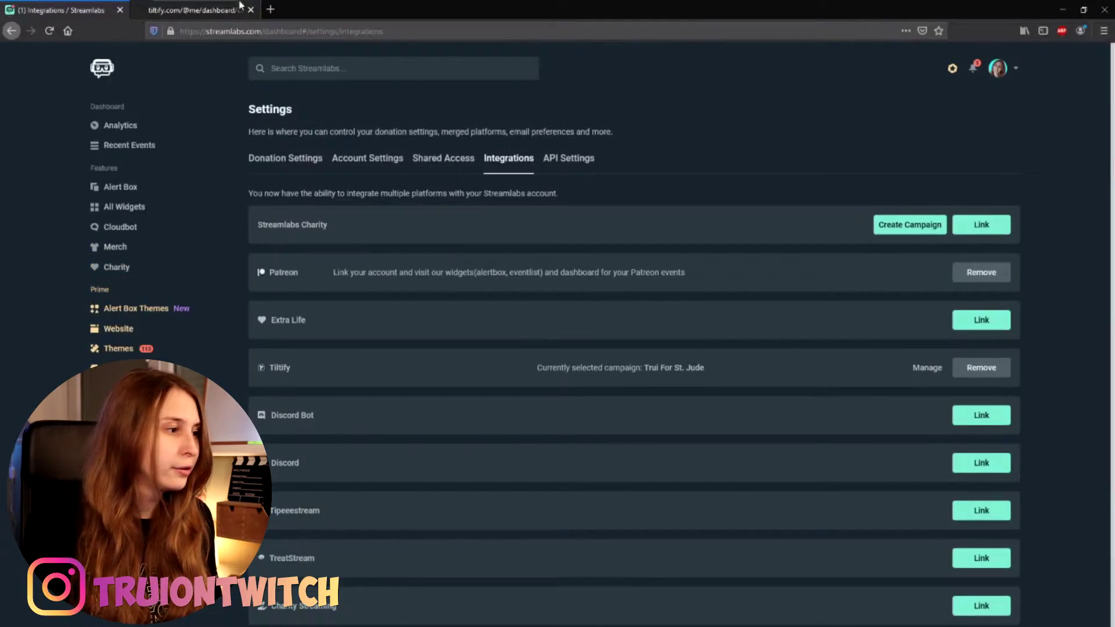
left_click(250, 8)
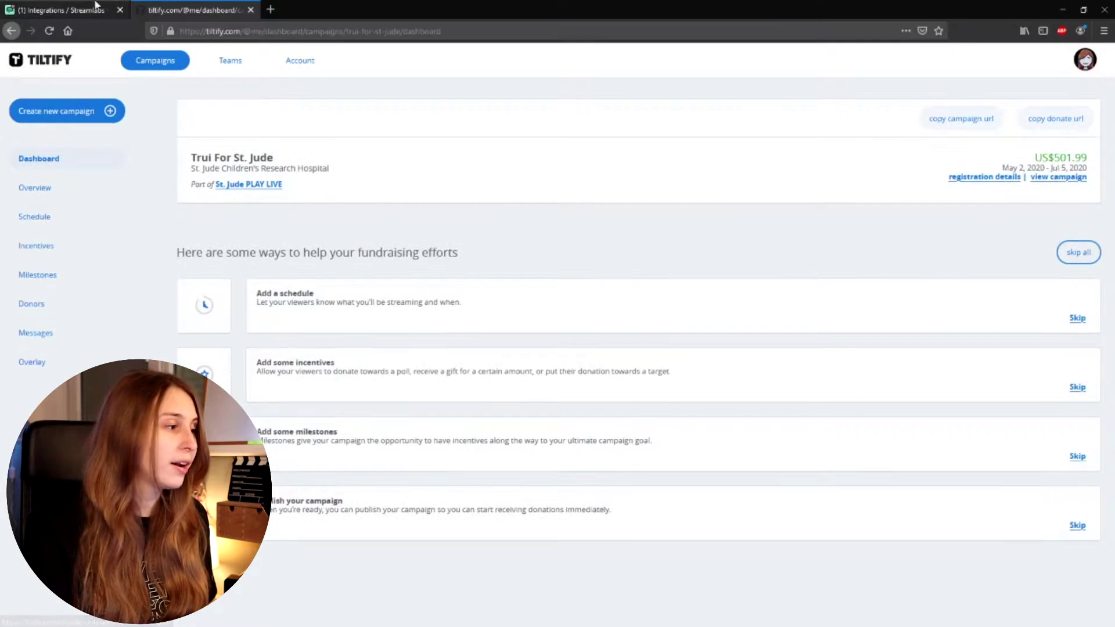
left_click(75, 8)
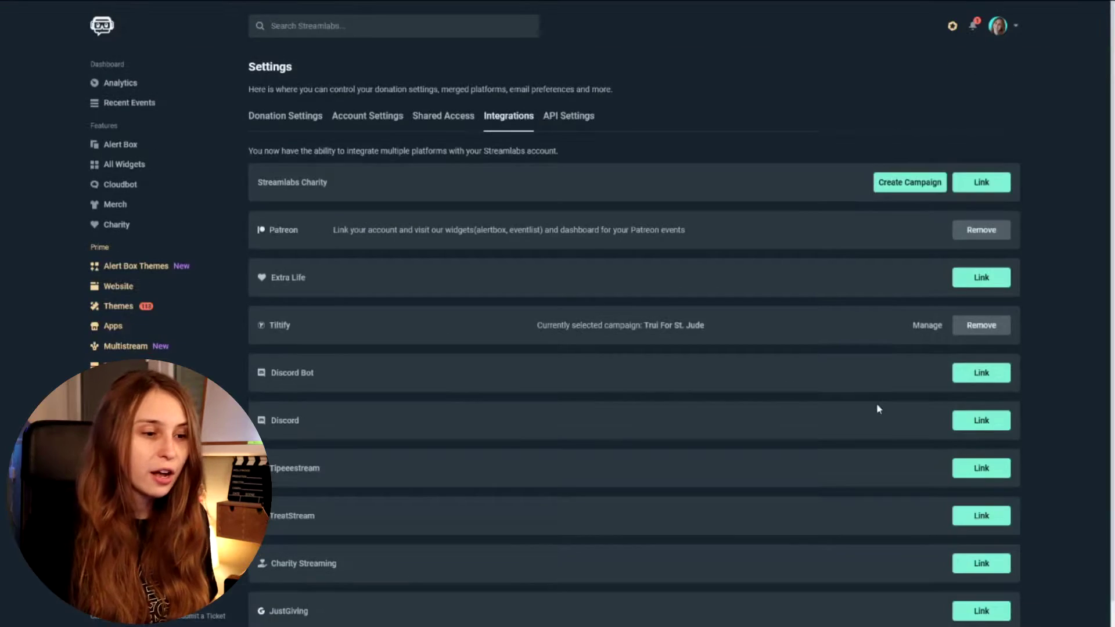
Manage the Tiltify integration and review which campaigns can be selected for its alerts
left_click(937, 330)
left_click(334, 122)
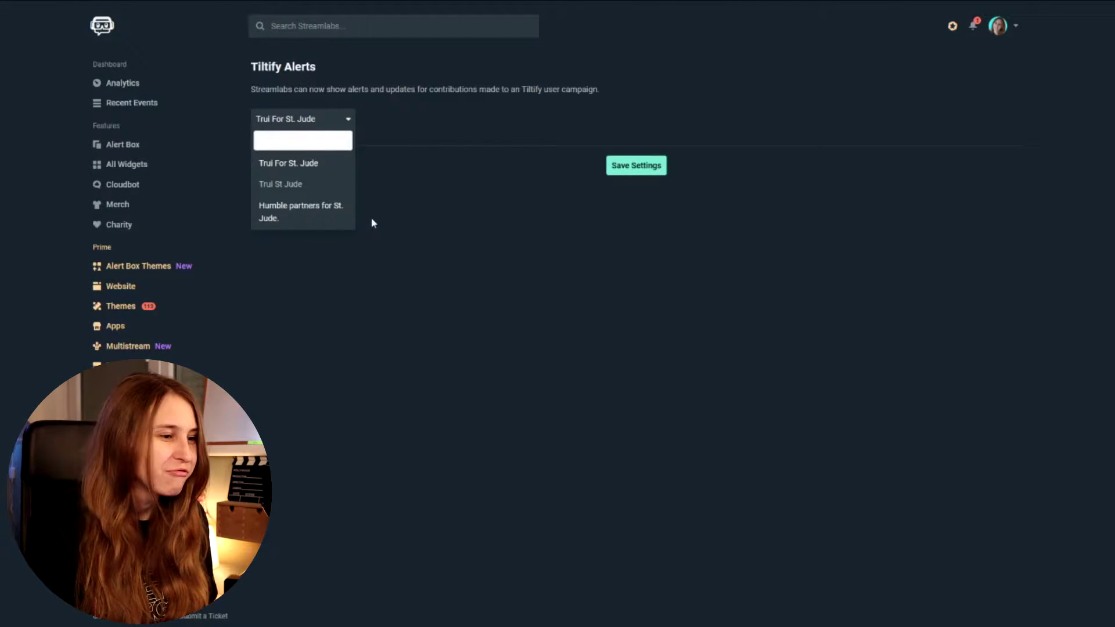
left_click(423, 198)
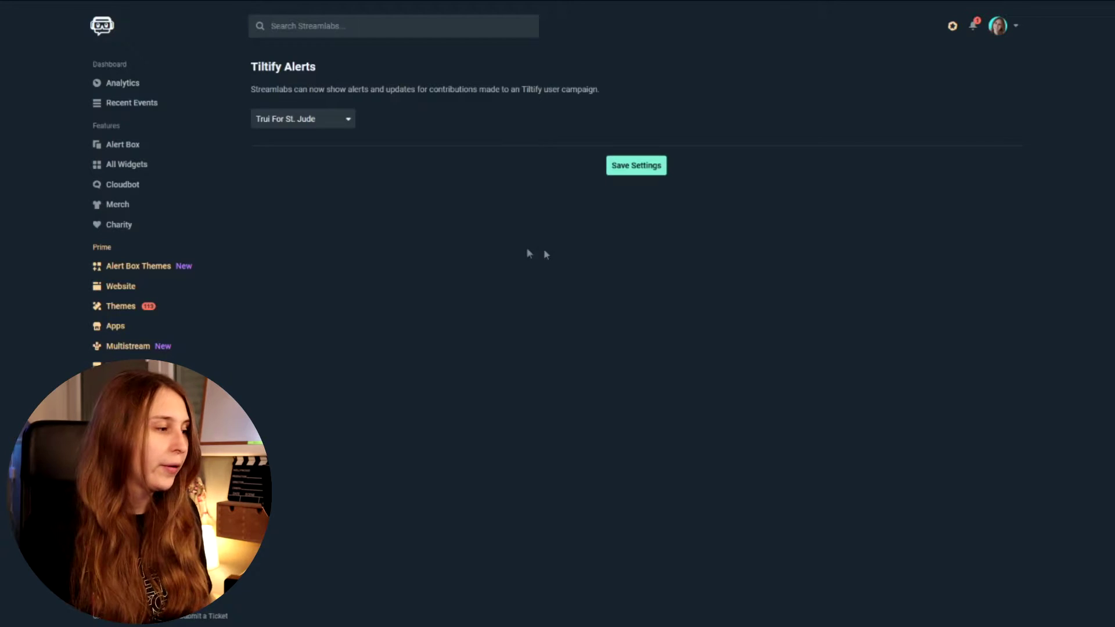
Open the Tiltify Donations settings of the Alert Box
left_click(123, 146)
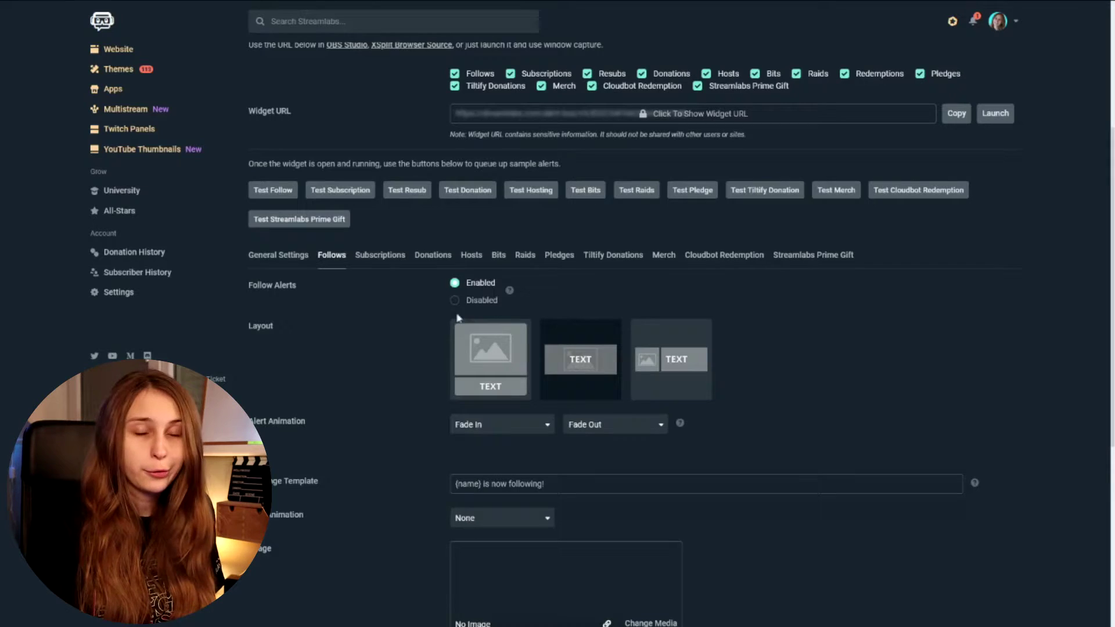
left_click(365, 259)
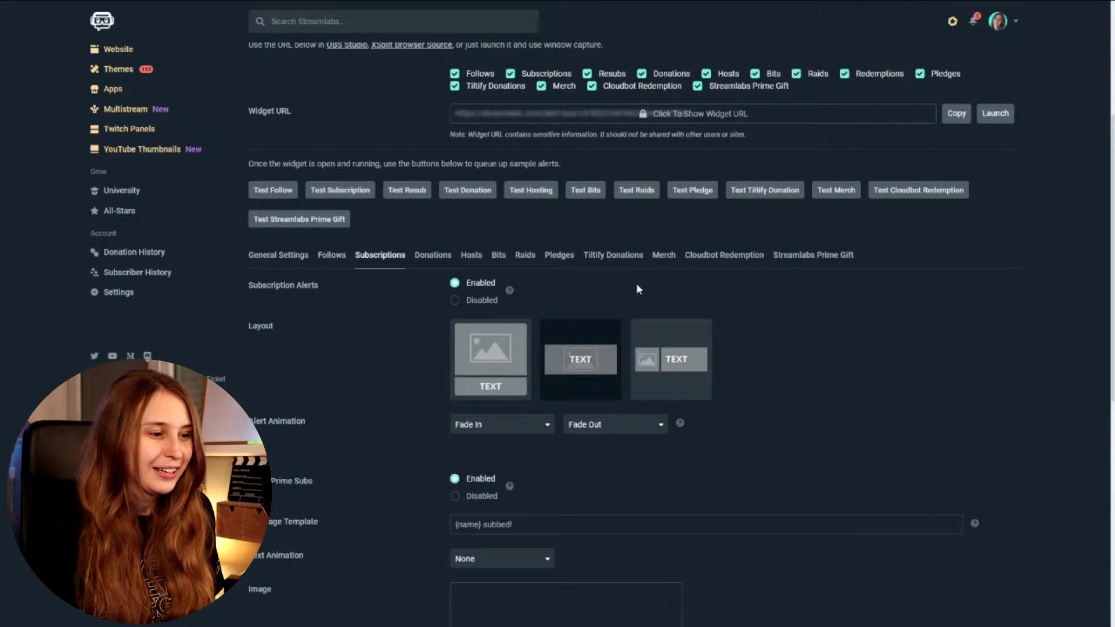
left_click(619, 263)
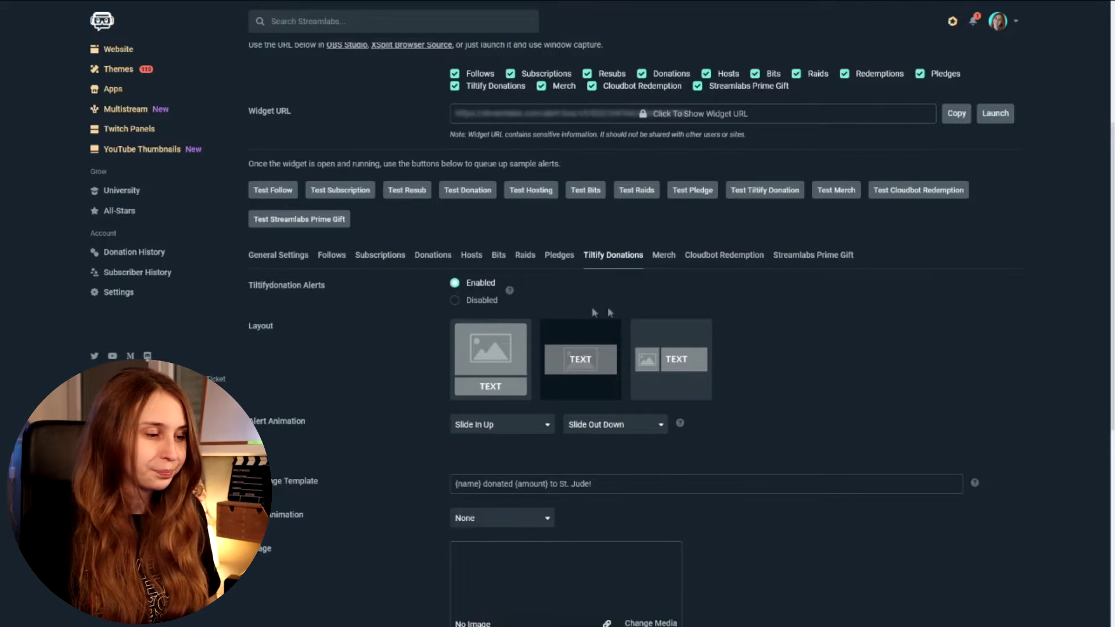
Set the Tiltify donation alert's image to donate.gif from the uploaded images
scroll(610, 312, "down", 3)
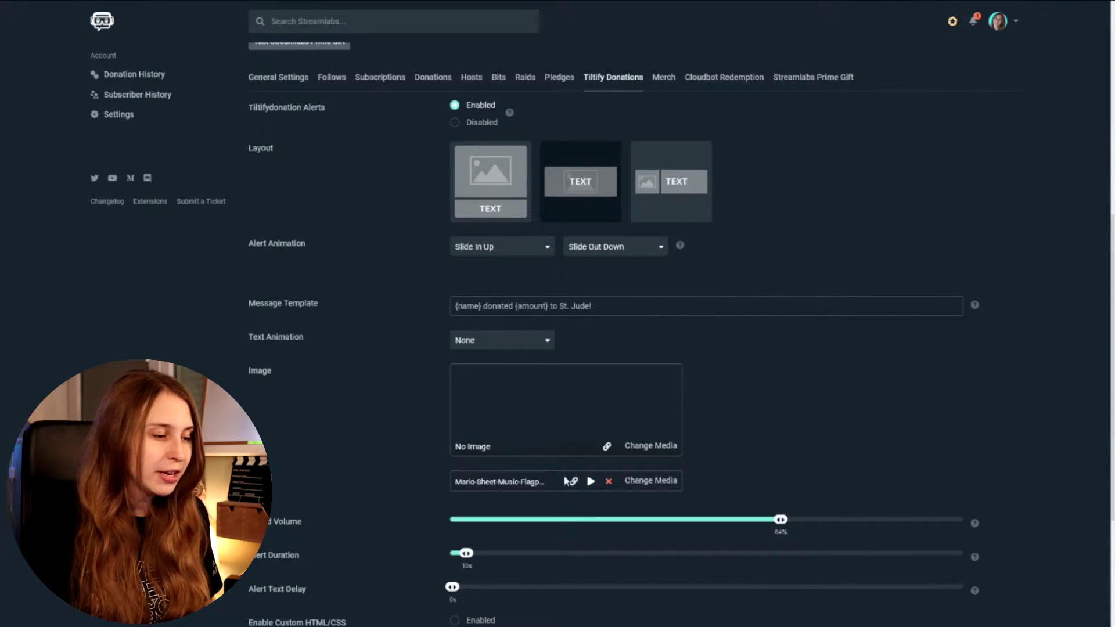
left_click(656, 447)
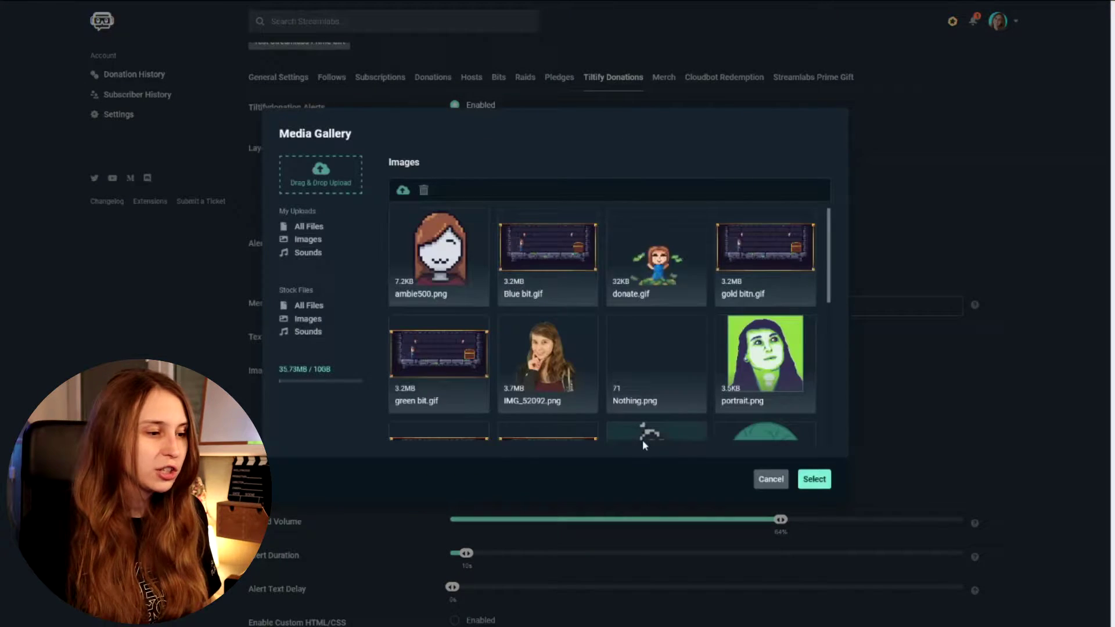
scroll(643, 342, "down", 5)
scroll(706, 382, "up", 5)
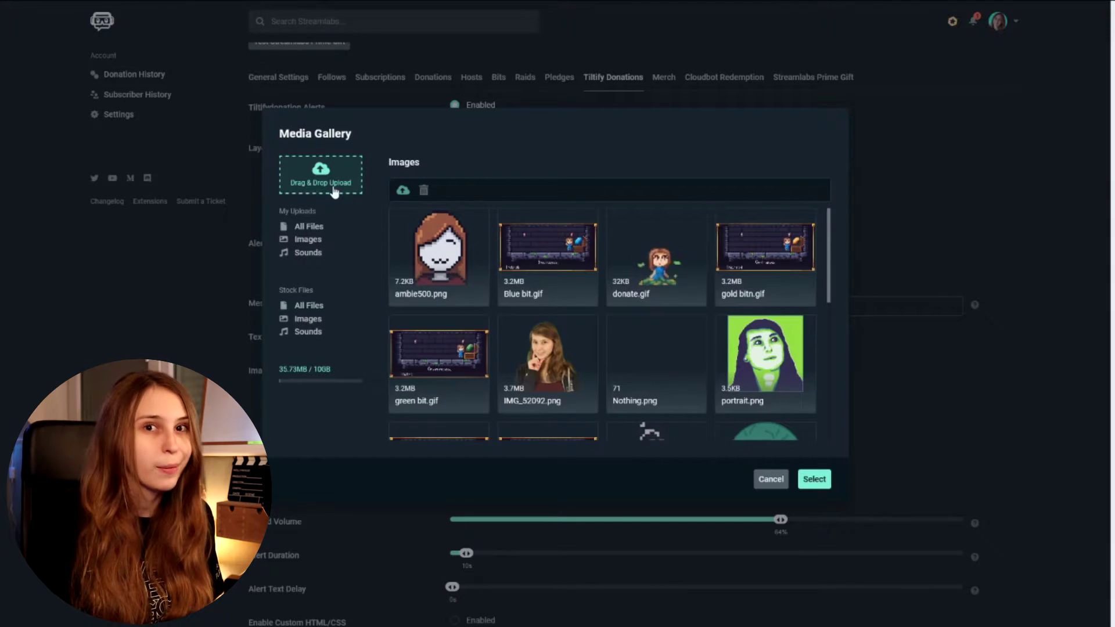
mouse_move(683, 292)
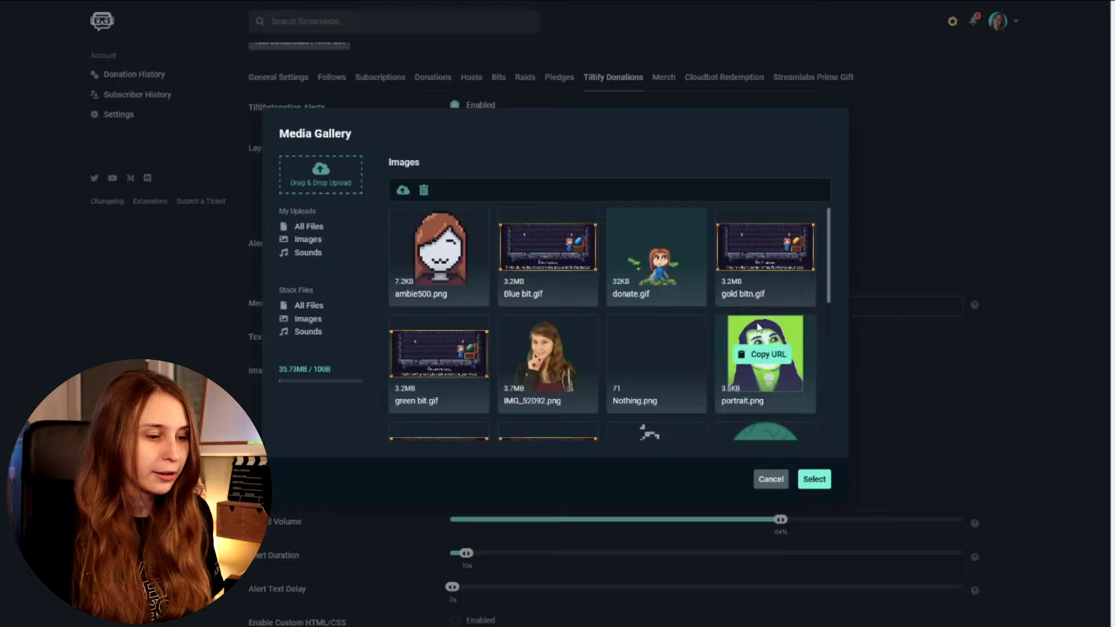
left_click(814, 480)
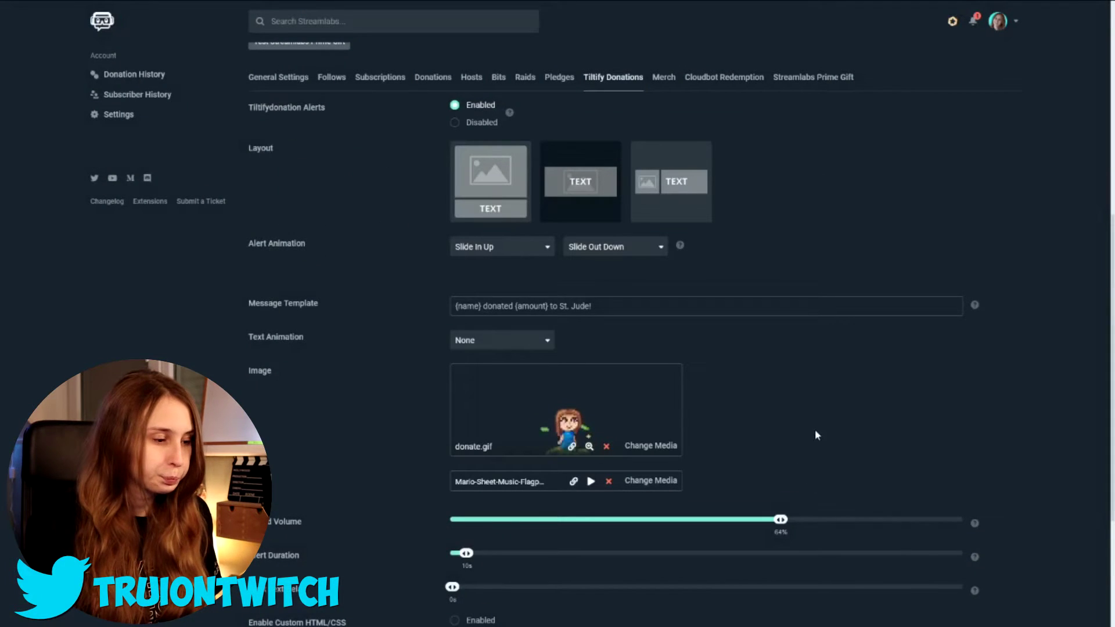
Set the Tiltify donation alert's sound to donation.ogg from the uploaded sounds
scroll(552, 451, "down", 1)
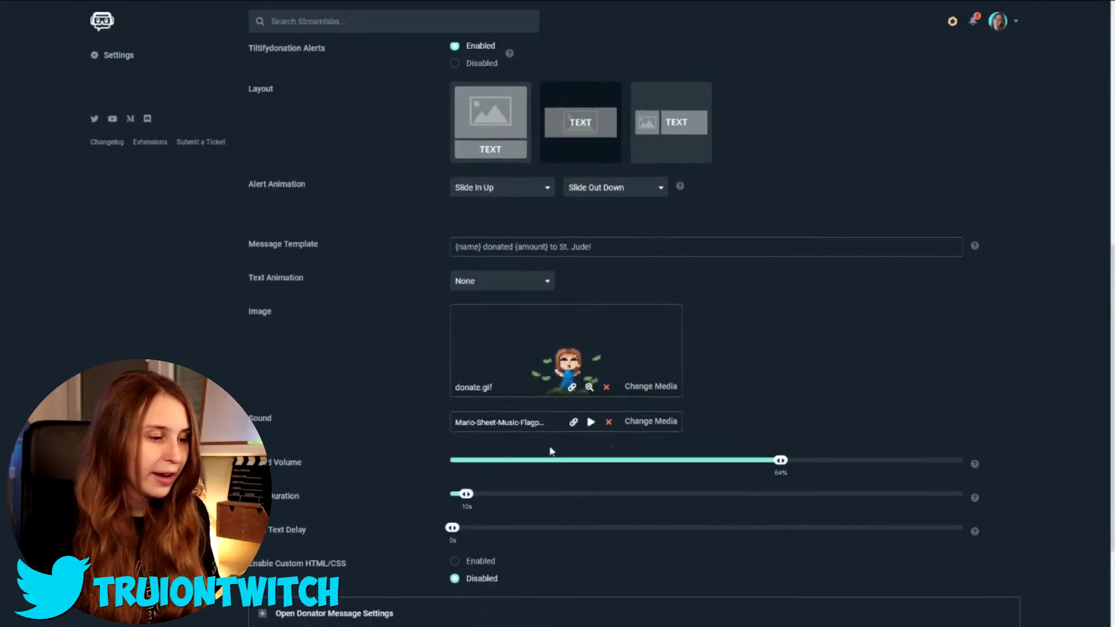
left_click(639, 423)
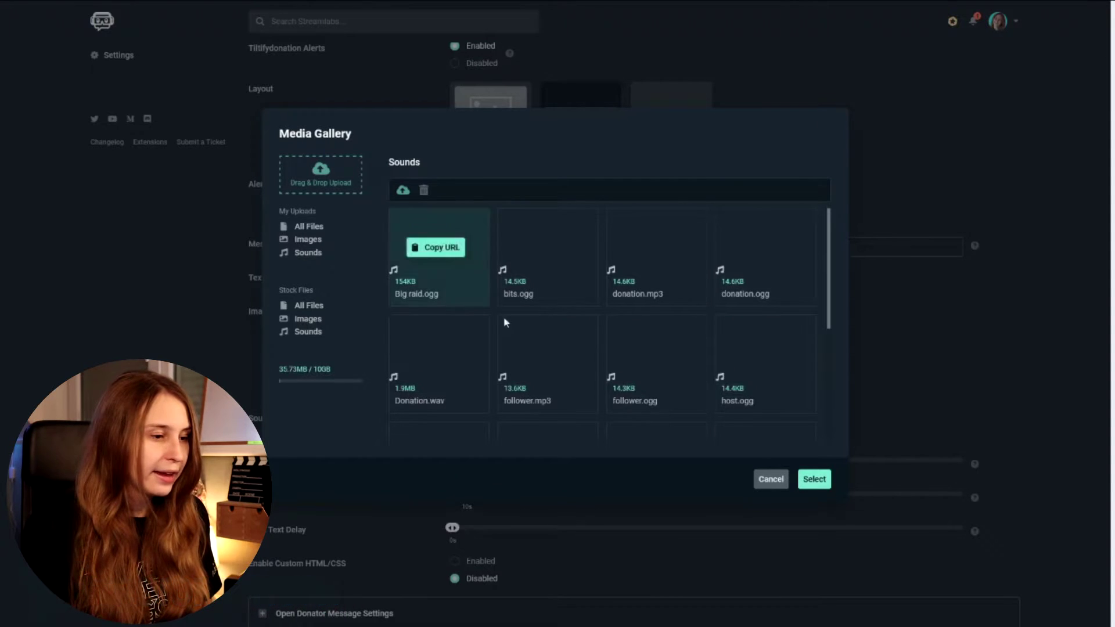
scroll(767, 319, "down", 3)
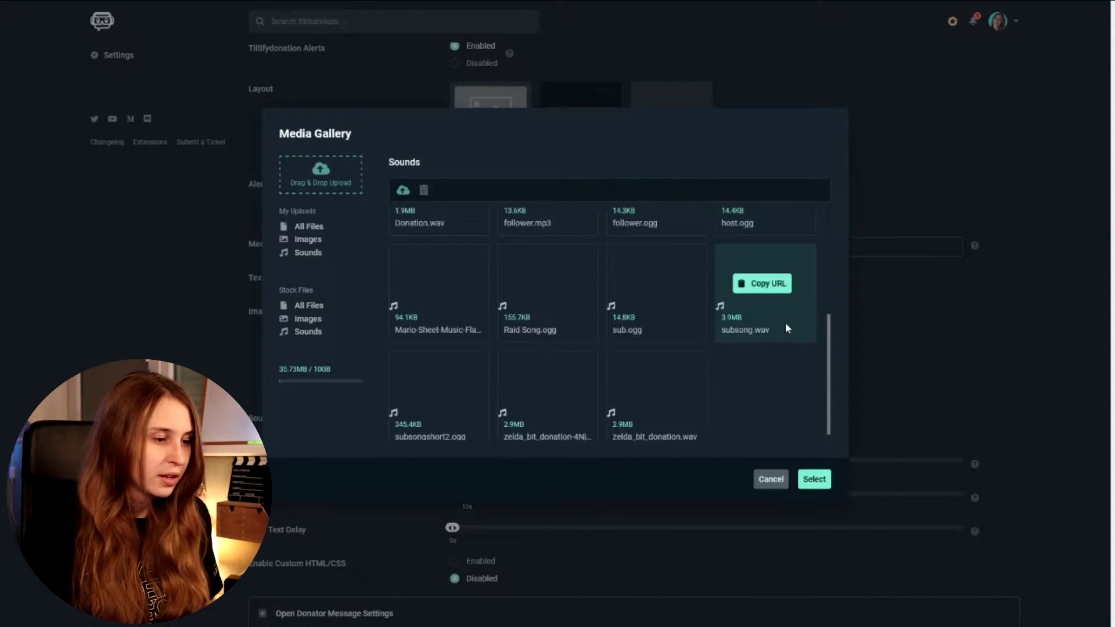
scroll(775, 322, "up", 2)
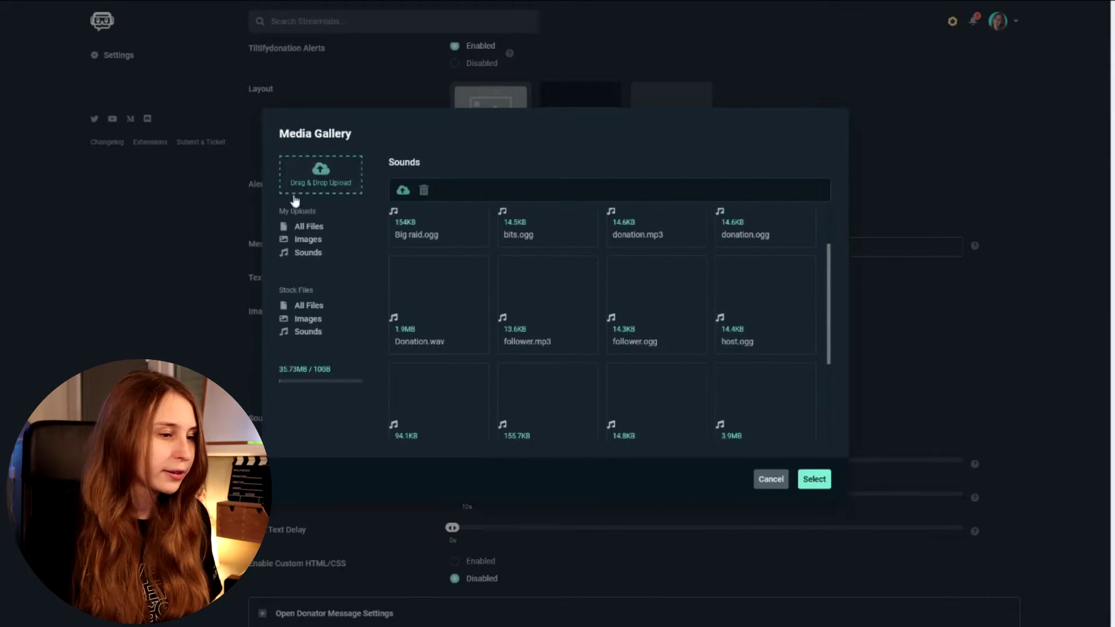
scroll(778, 302, "up", 1)
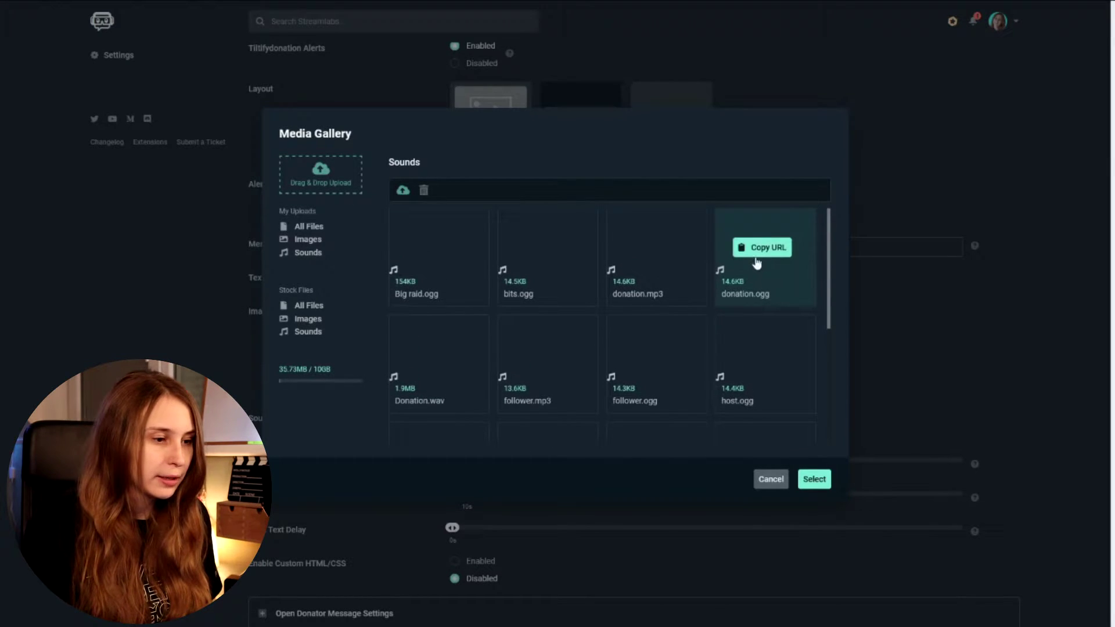
left_click(757, 285)
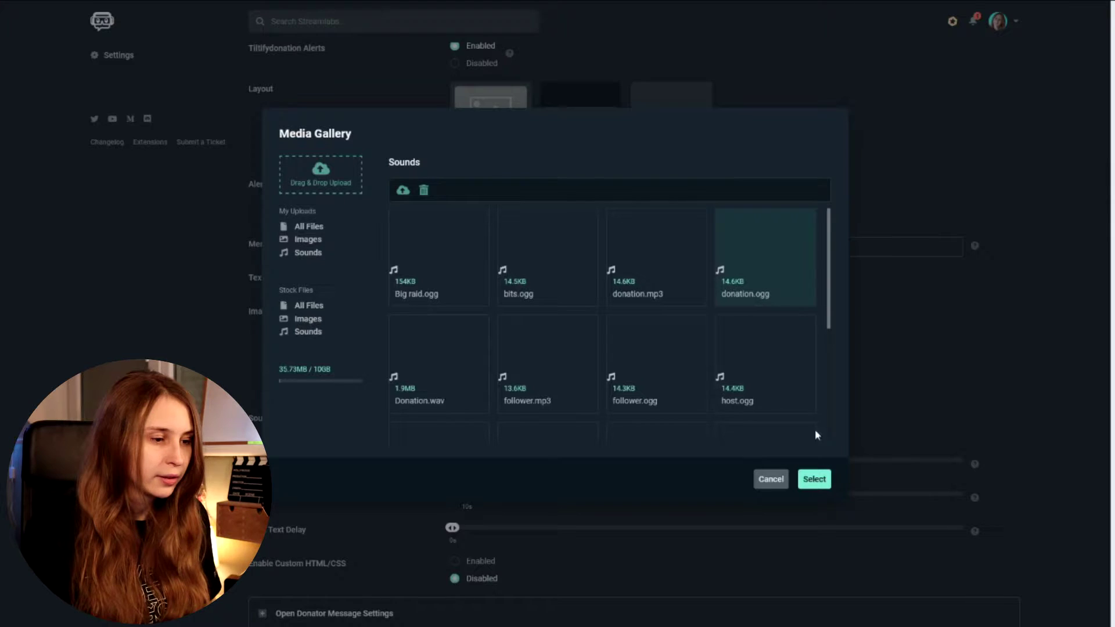
left_click(815, 479)
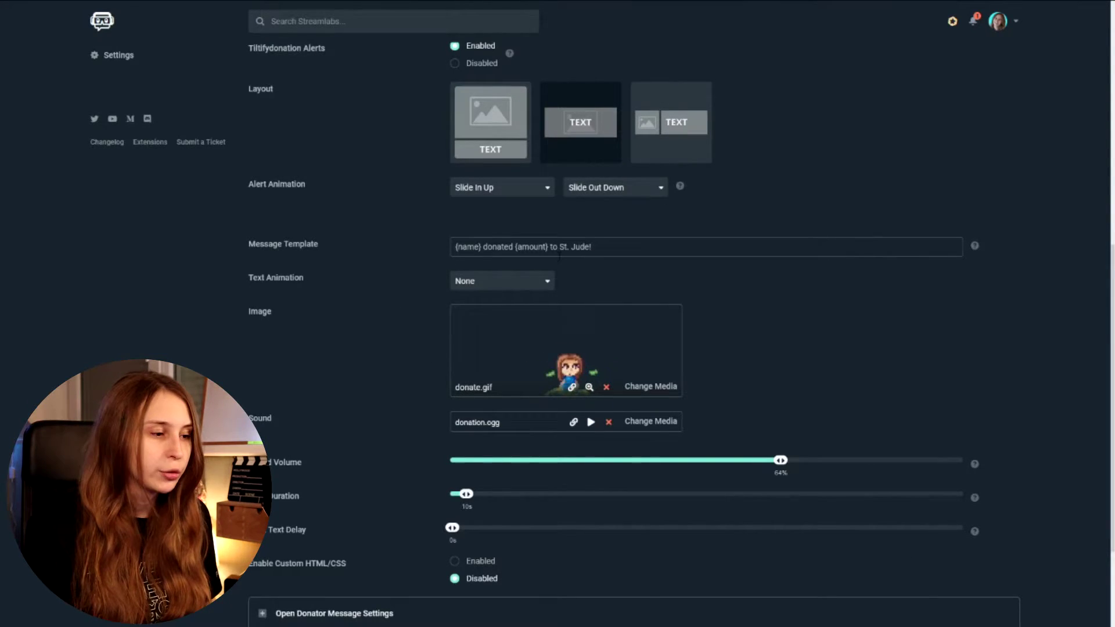
Review the entrance animation options for the Tiltify donation alert
scroll(464, 316, "up", 1)
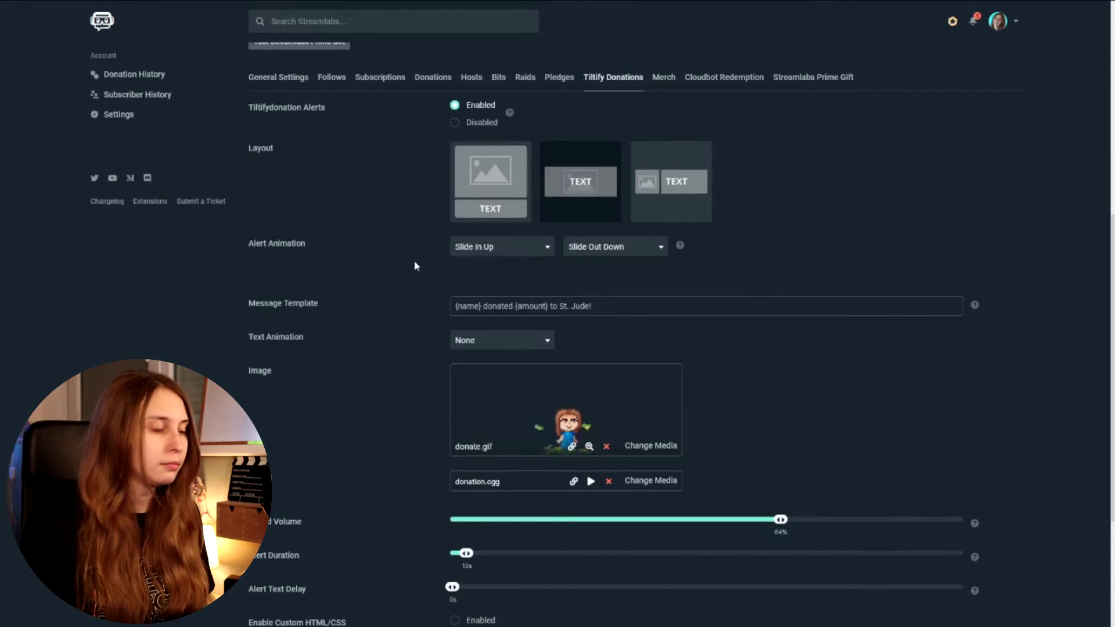
left_click(459, 250)
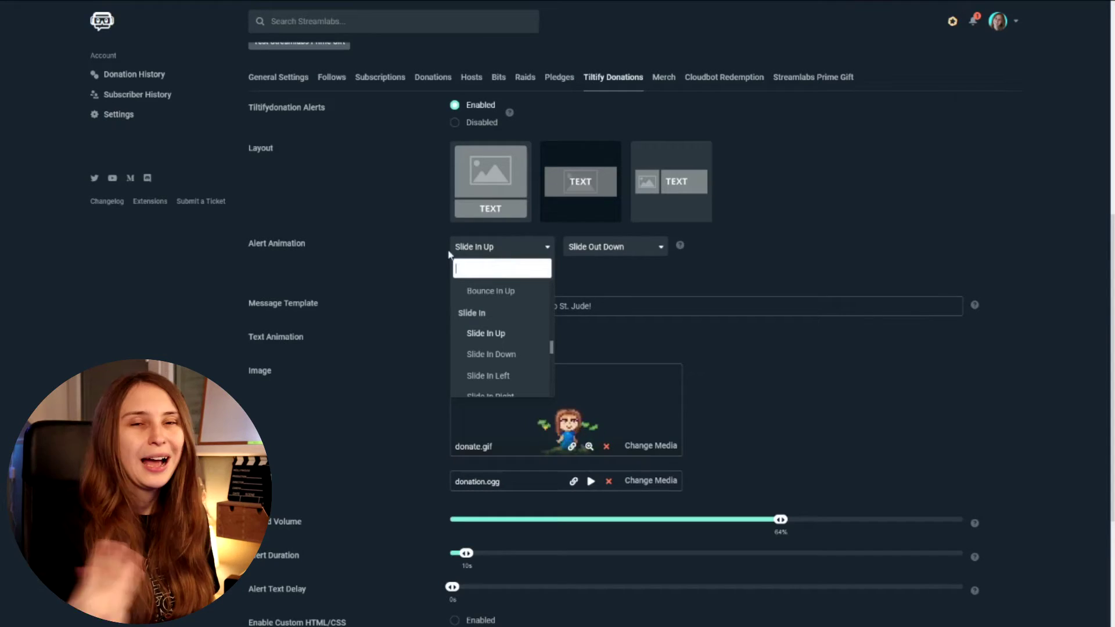
left_click(422, 257)
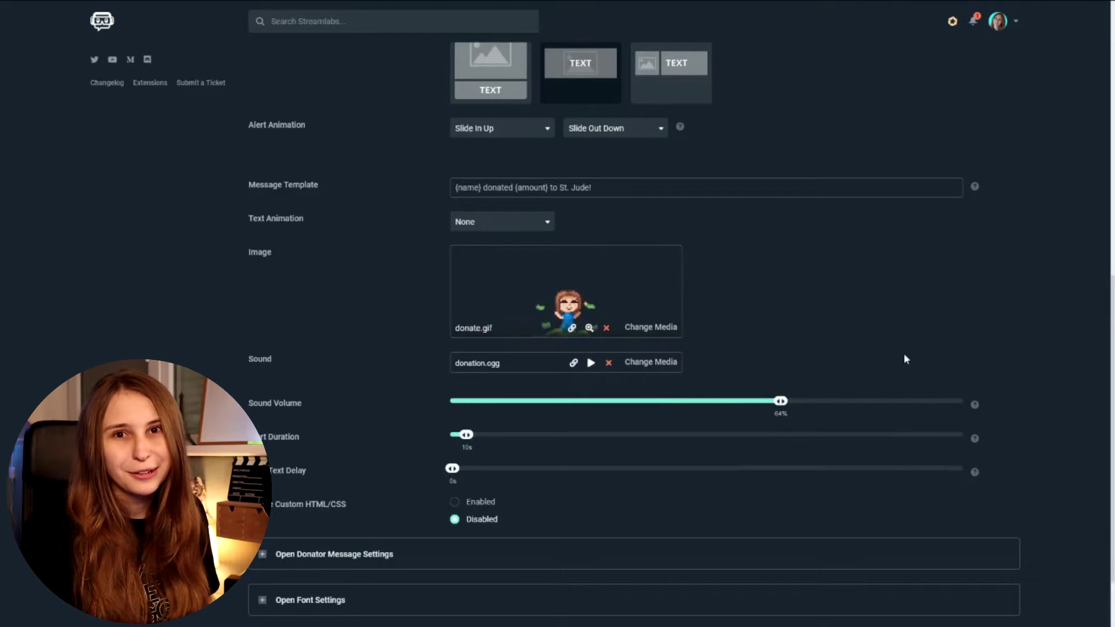
Set the Tiltify donation alert's layout to the image above the text
scroll(799, 409, "down", 1)
scroll(800, 409, "down", 1)
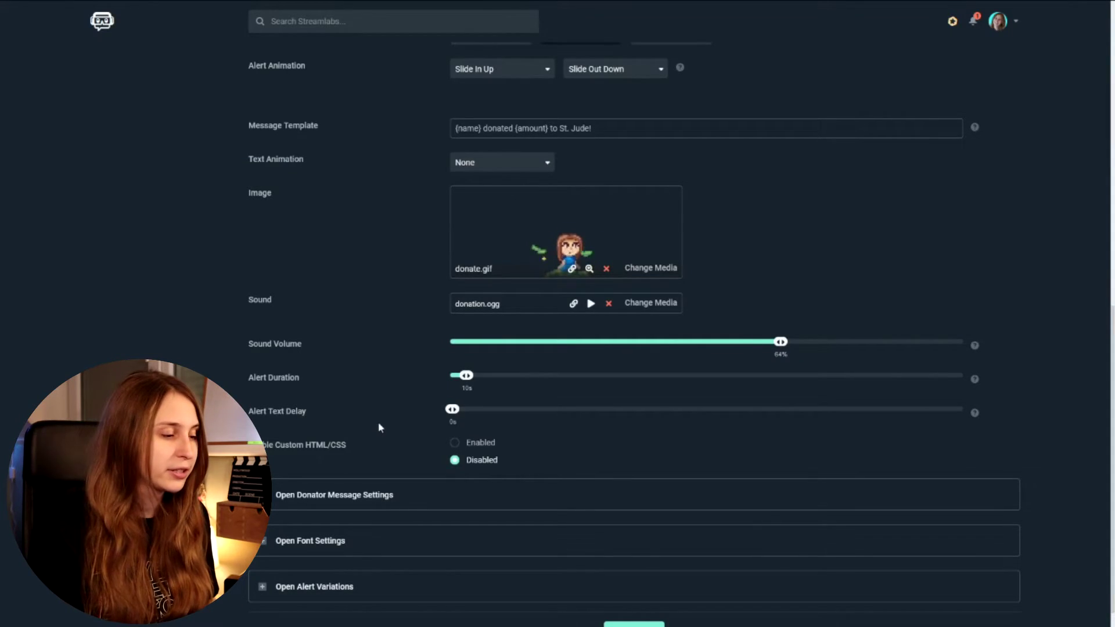
scroll(379, 428, "down", 1)
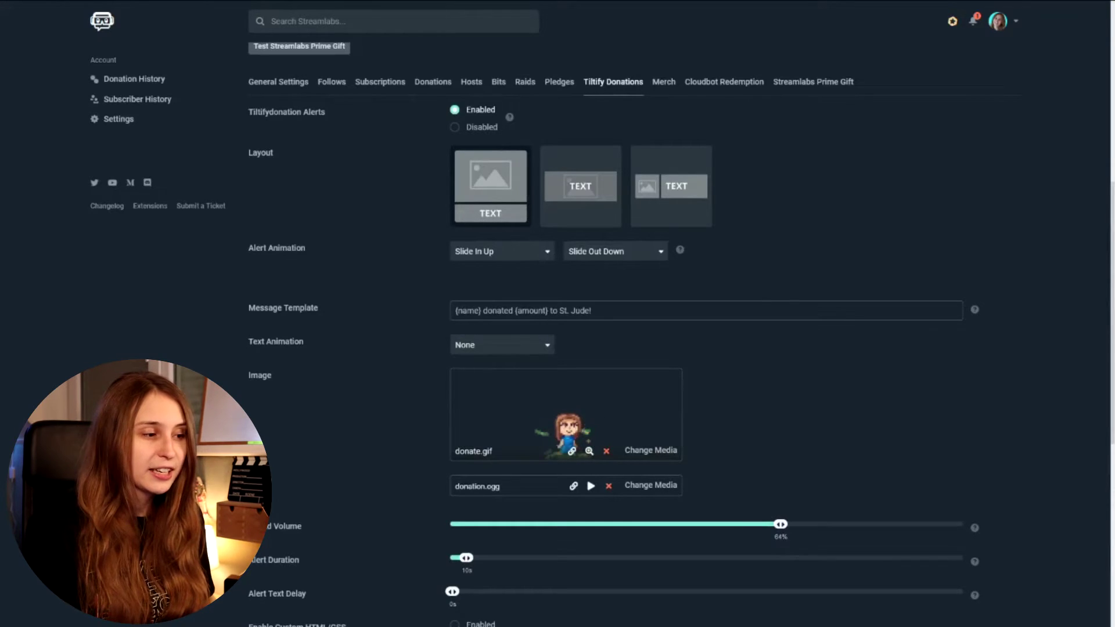
Expand the donator message settings and font settings and review their fonts, sizes, weights and colors
scroll(465, 184, "down", 1)
scroll(556, 210, "down", 6)
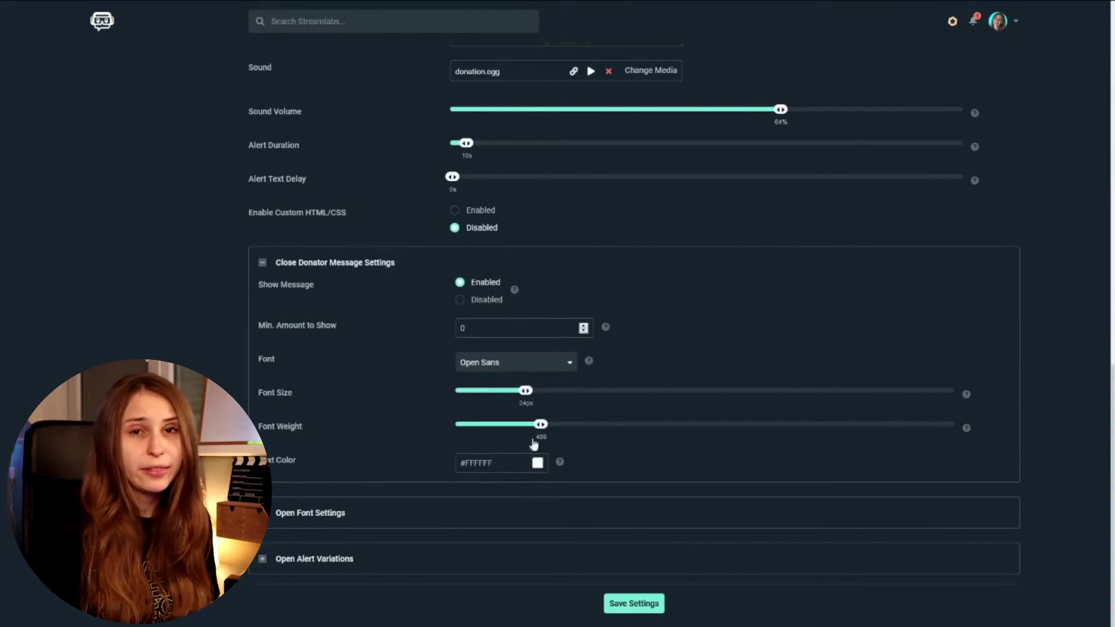
left_click(269, 516)
scroll(607, 482, "down", 3)
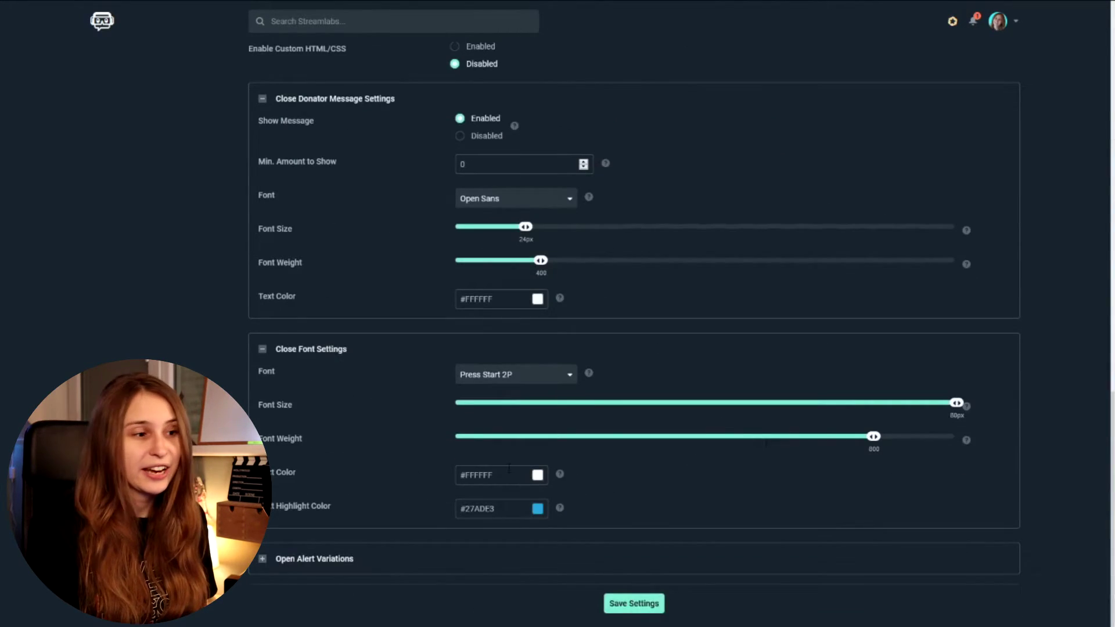
scroll(510, 468, "up", 9)
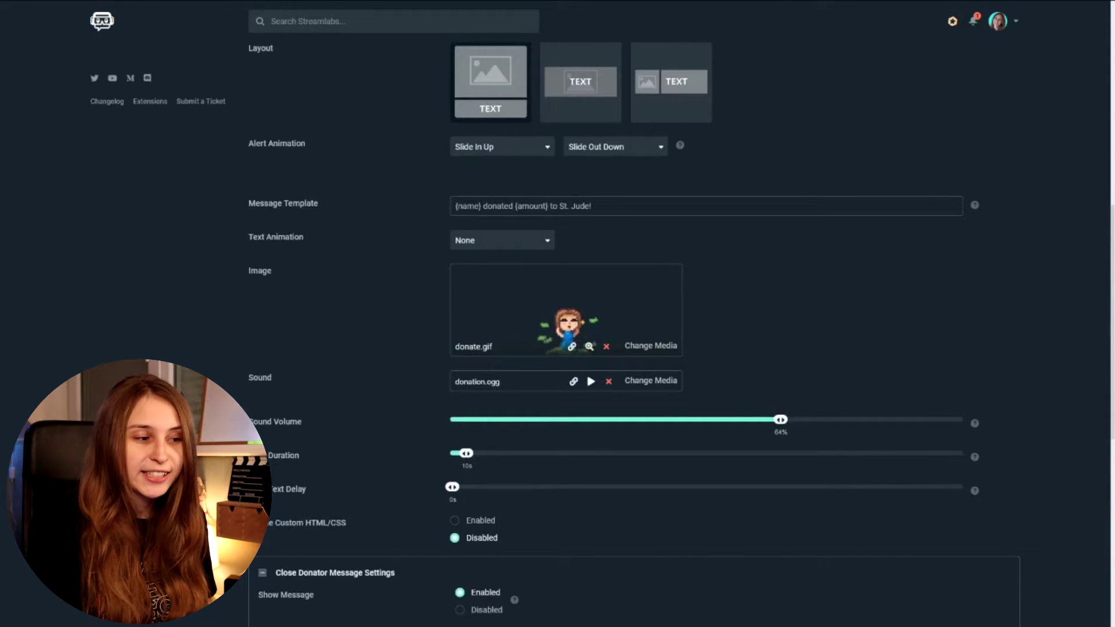
Expand the Tiltify donation alert's variations section and review the options for adding a variation
scroll(478, 249, "down", 1)
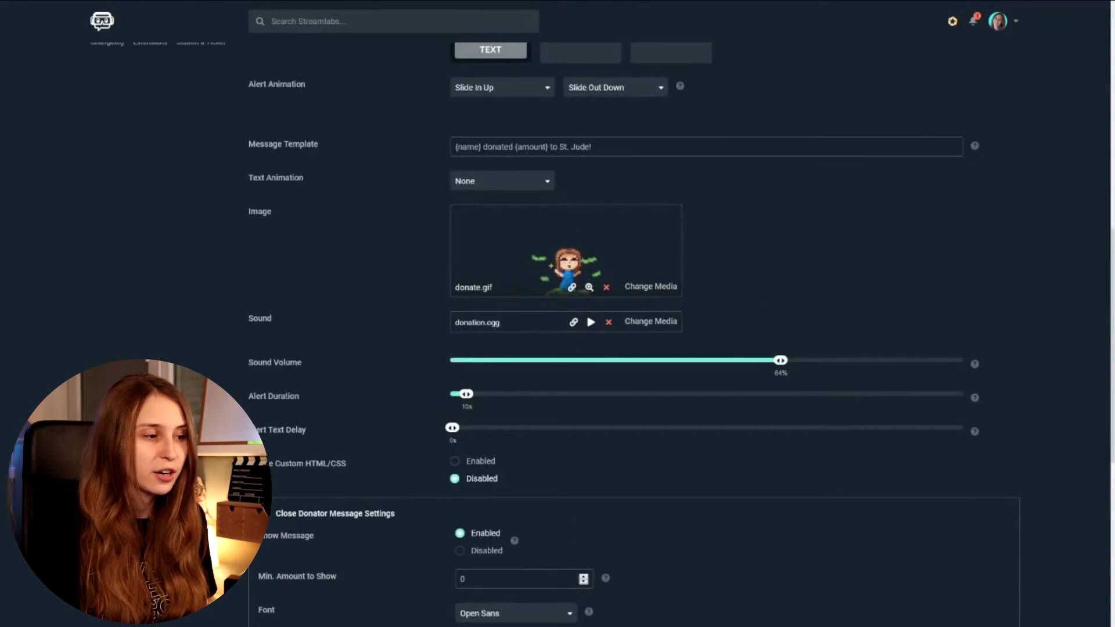
scroll(504, 411, "down", 7)
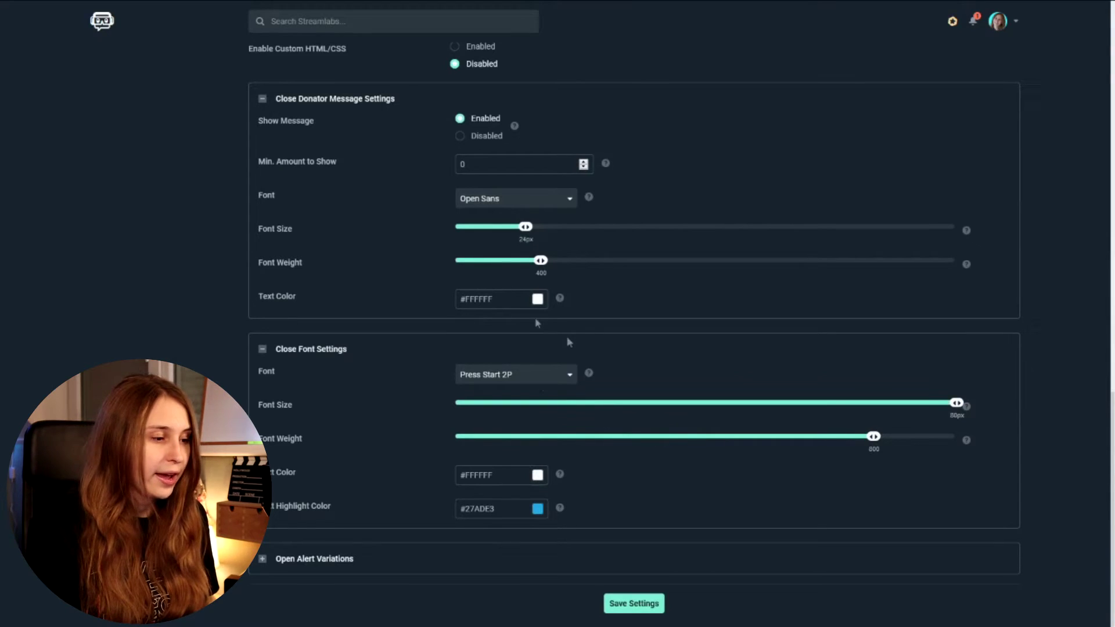
left_click(349, 559)
scroll(362, 515, "down", 2)
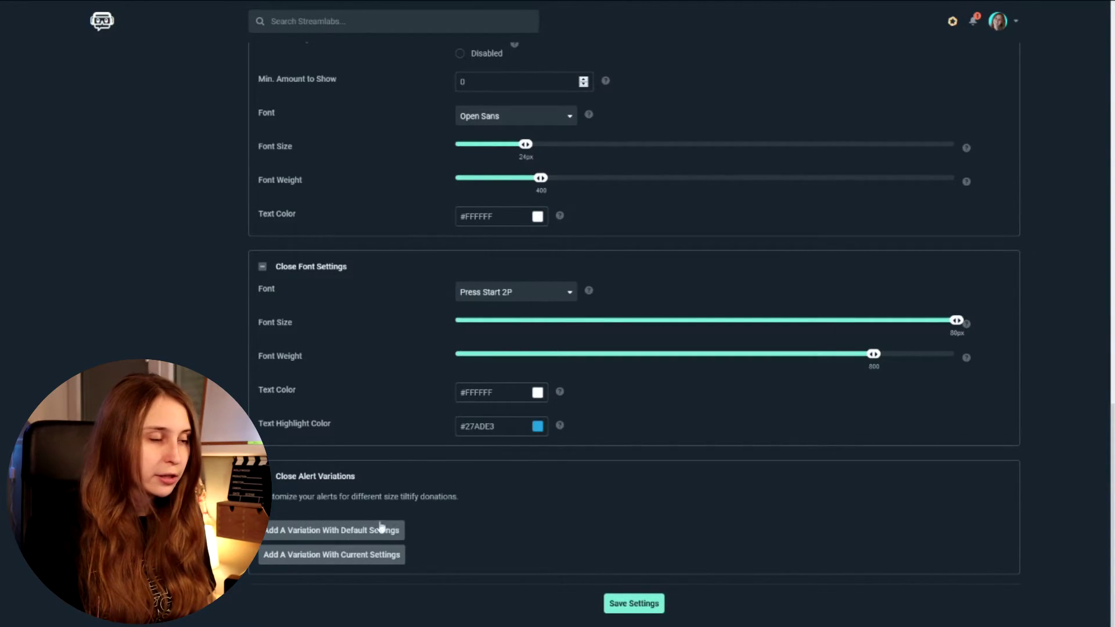
Save the Tiltify donation alert settings and copy the Alert Box widget URL
scroll(380, 521, "up", 15)
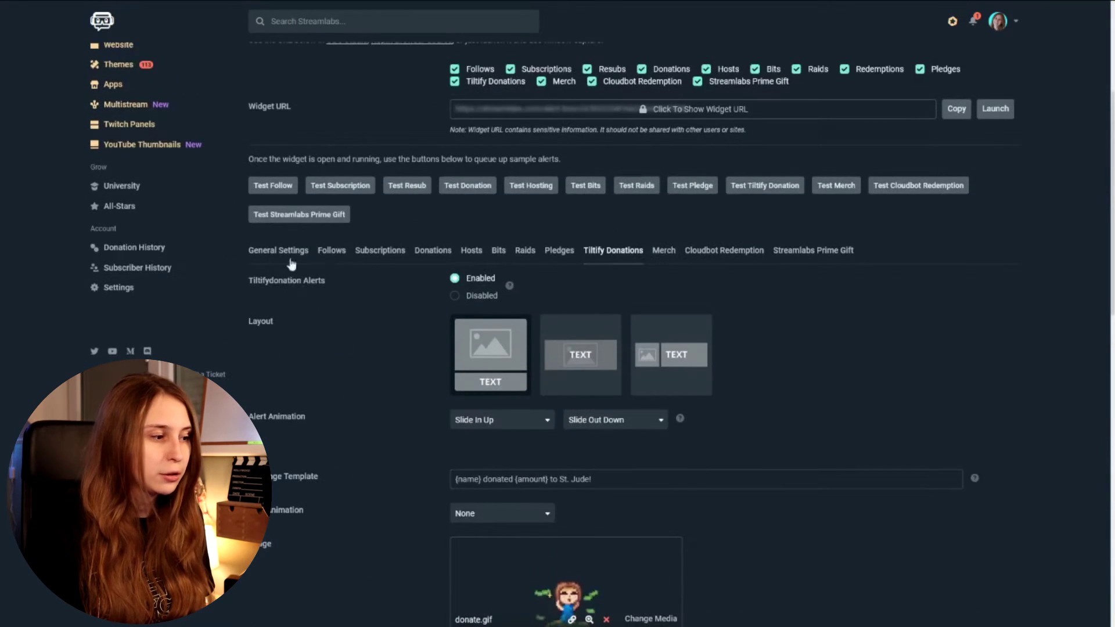
scroll(275, 262, "down", 15)
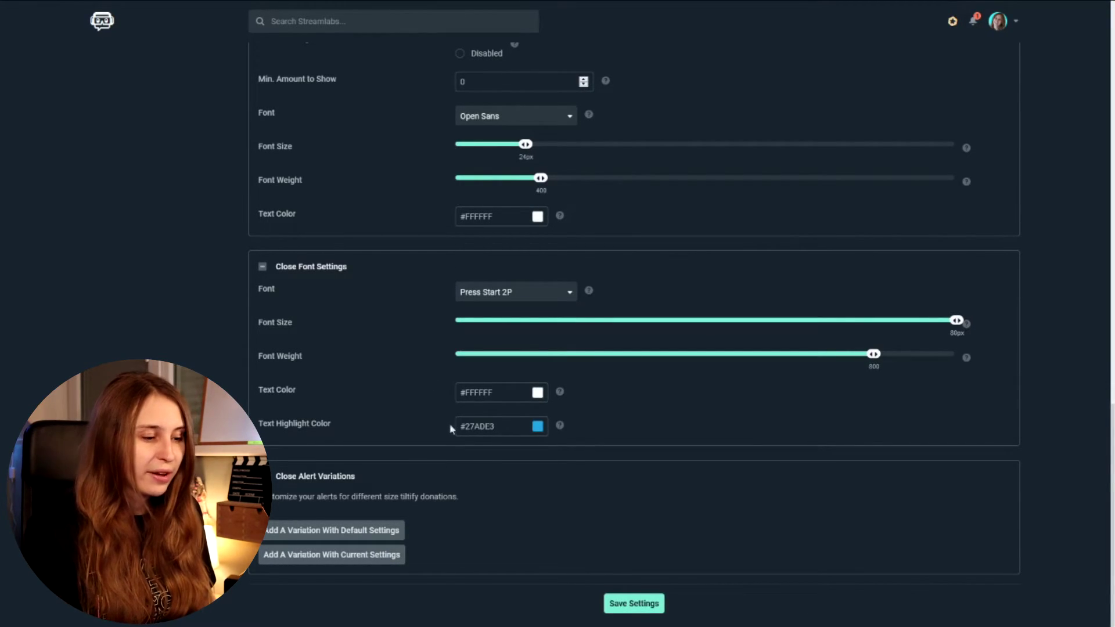
left_click(634, 604)
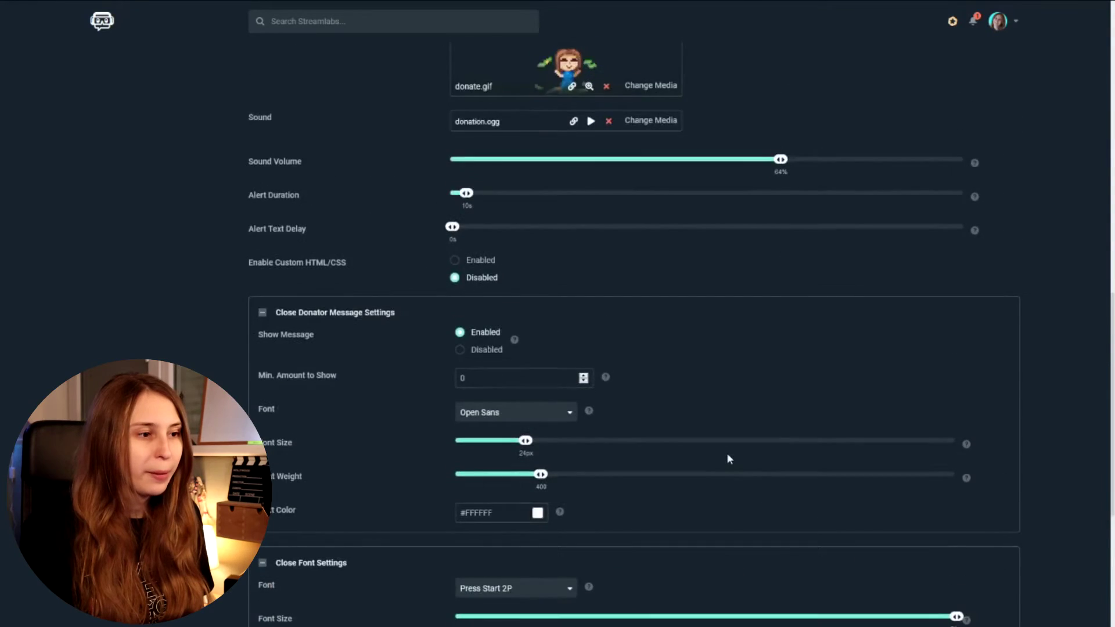
scroll(726, 453, "up", 15)
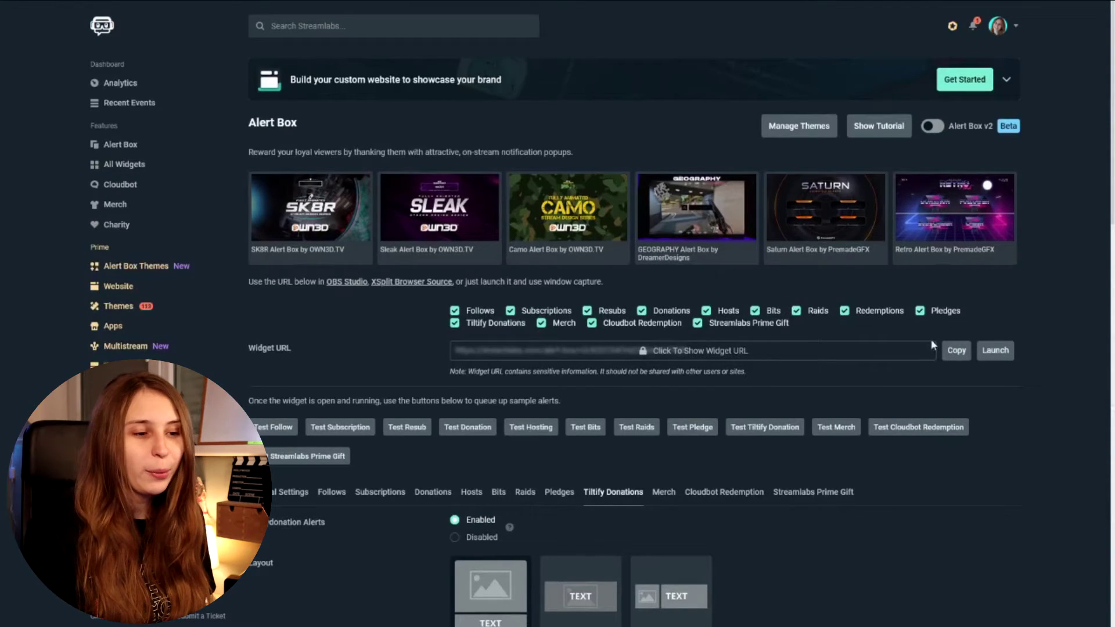
left_click(949, 352)
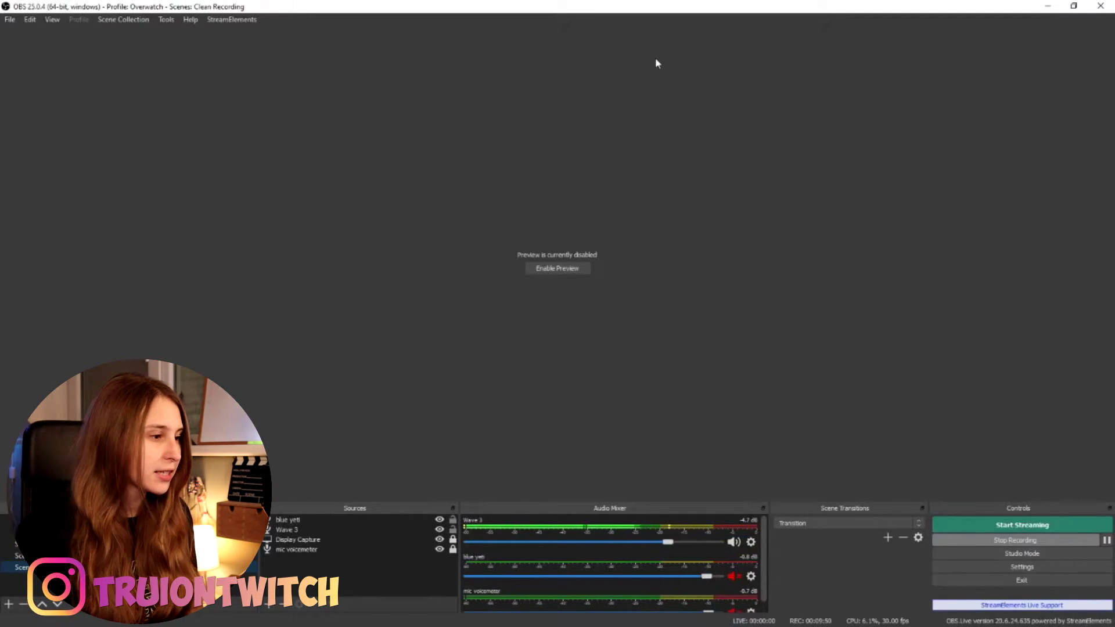
Switch to OBS and add a new Browser source named Tiltify Alerts
left_click(268, 604)
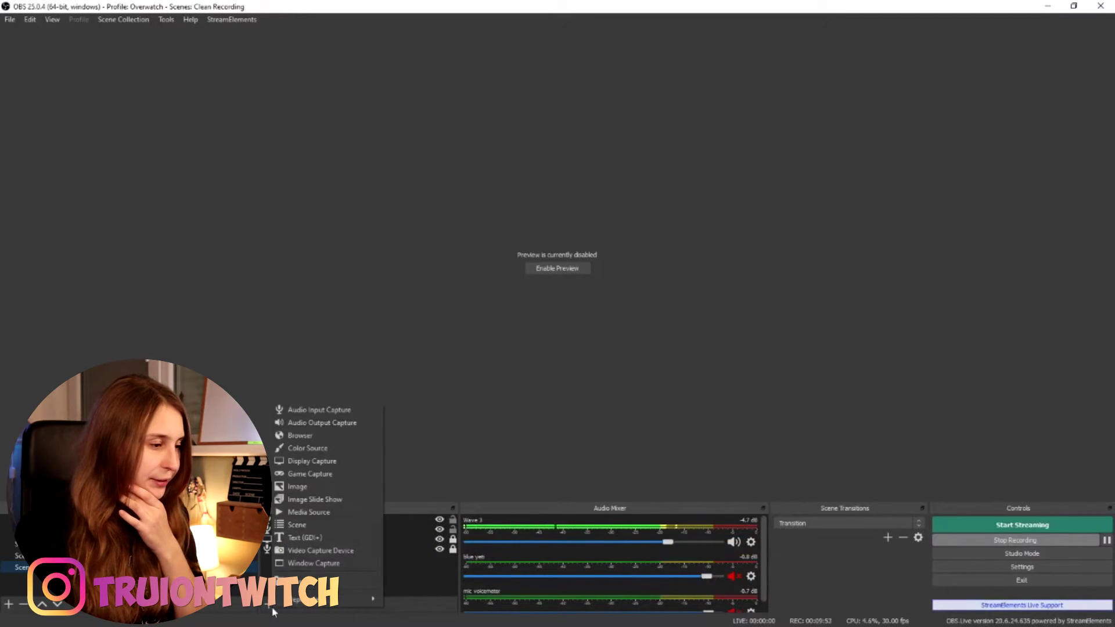
left_click(356, 435)
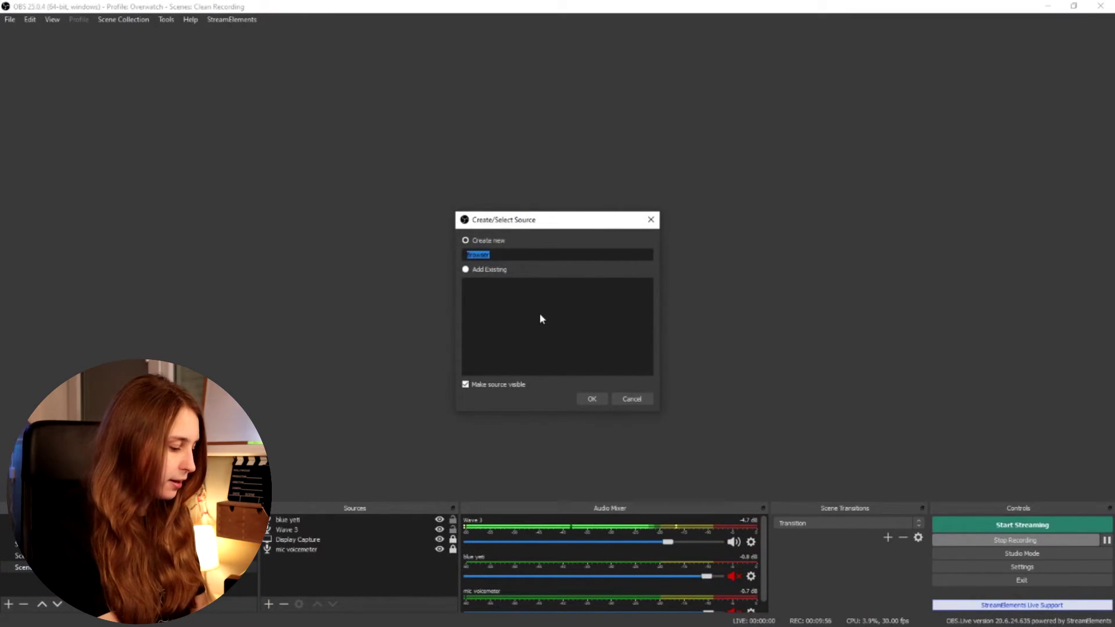
type("Tiltif")
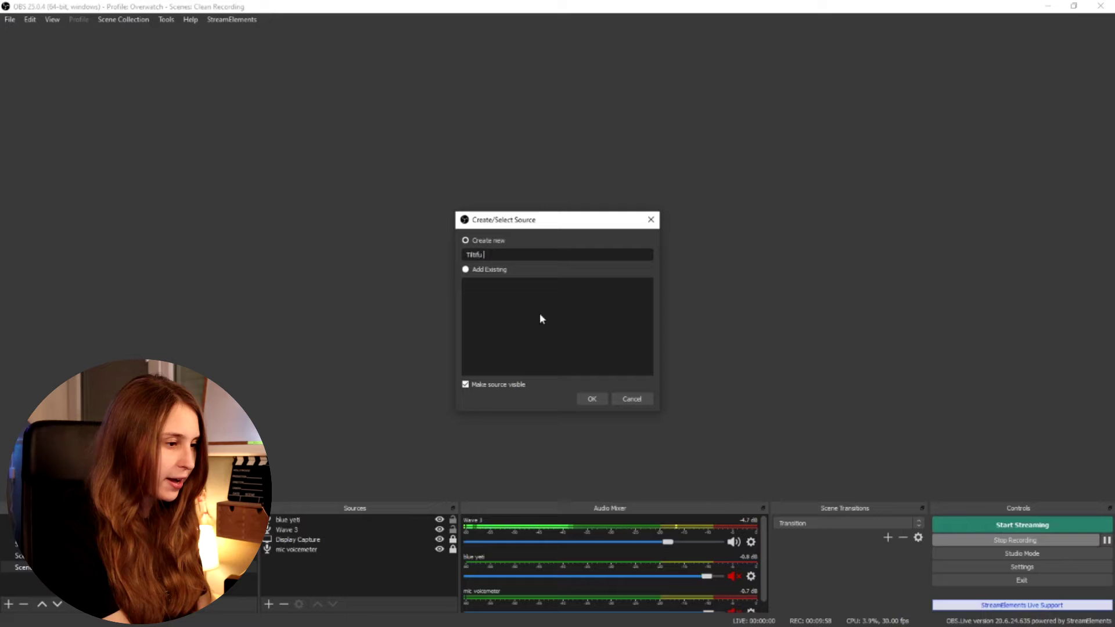
type("y Ale")
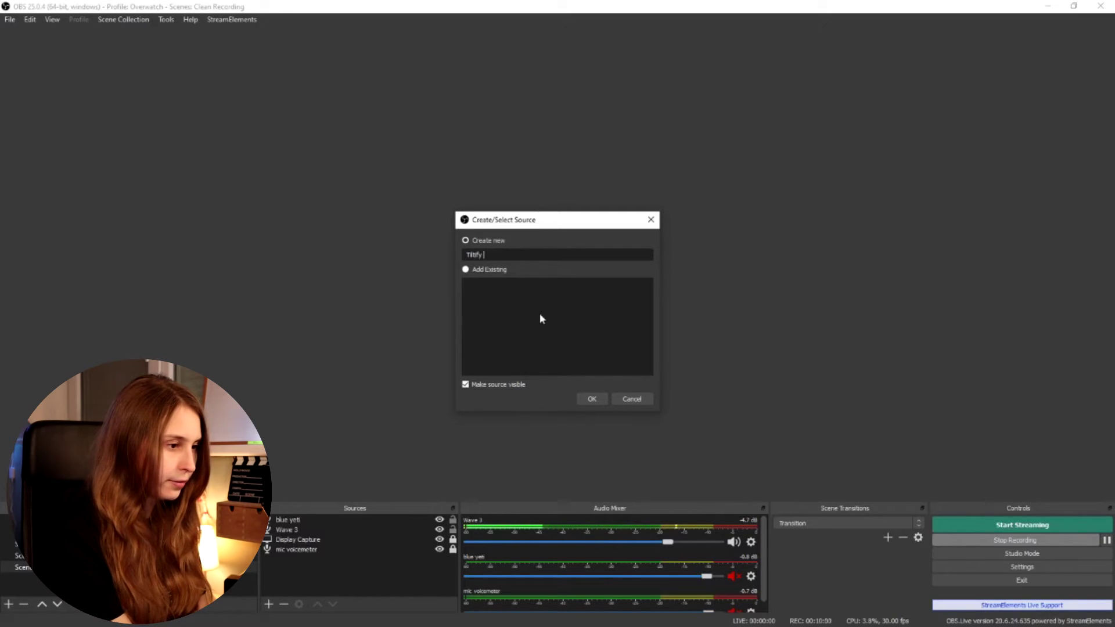
type("rts")
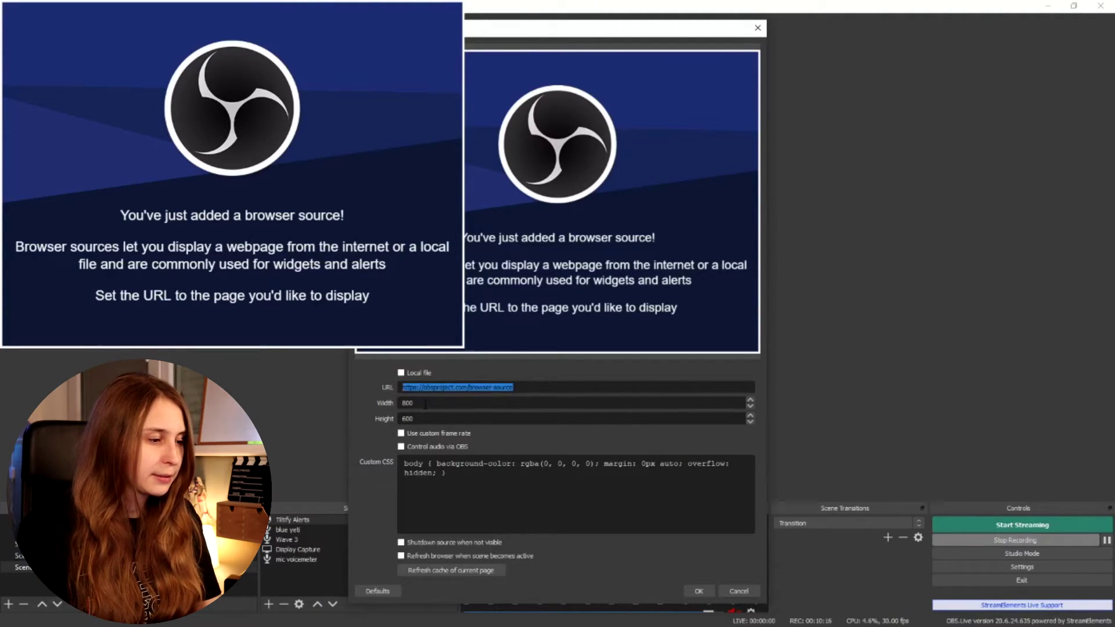
Clear the browser source's default URL and set its width to 1080 and height to 1920
key("BackSpace")
left_click_drag(506, 22, 798, 15)
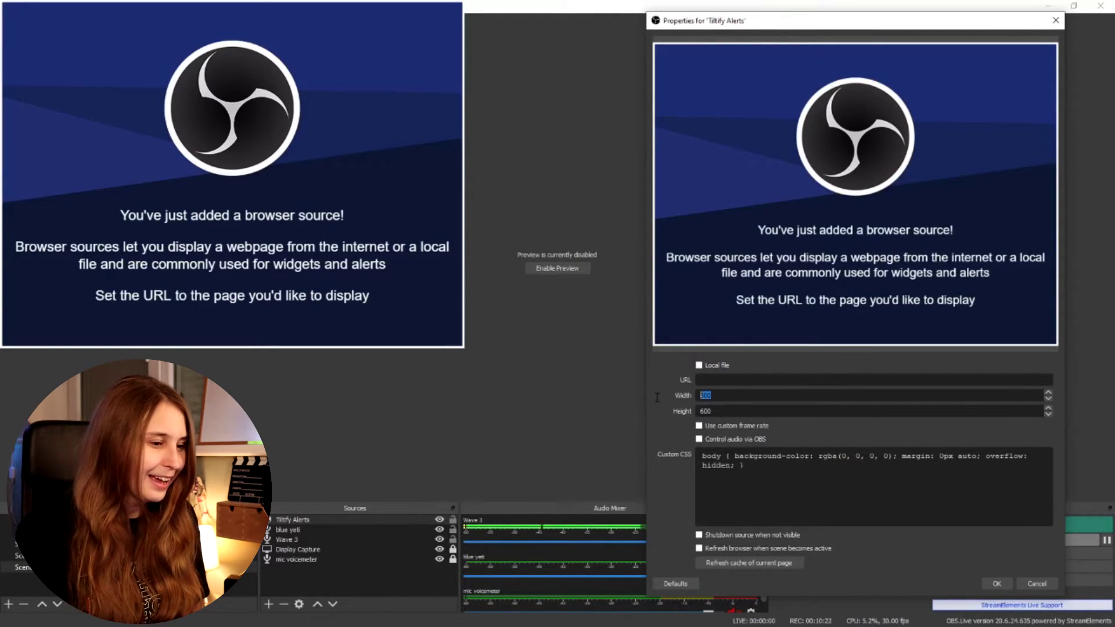
type("10")
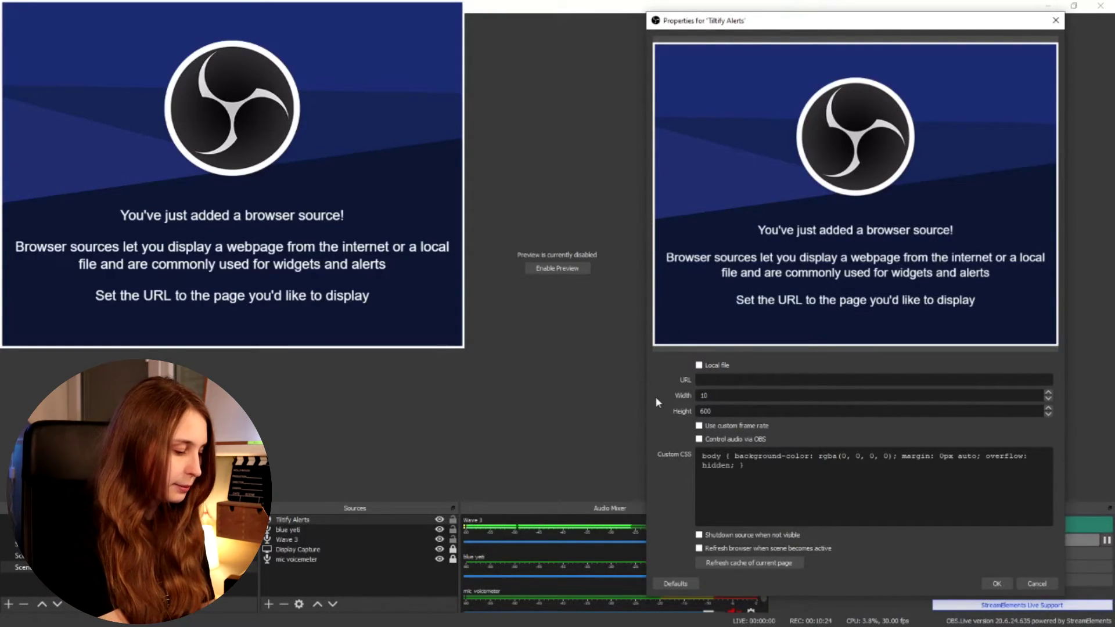
type("79")
key("ctrl+a")
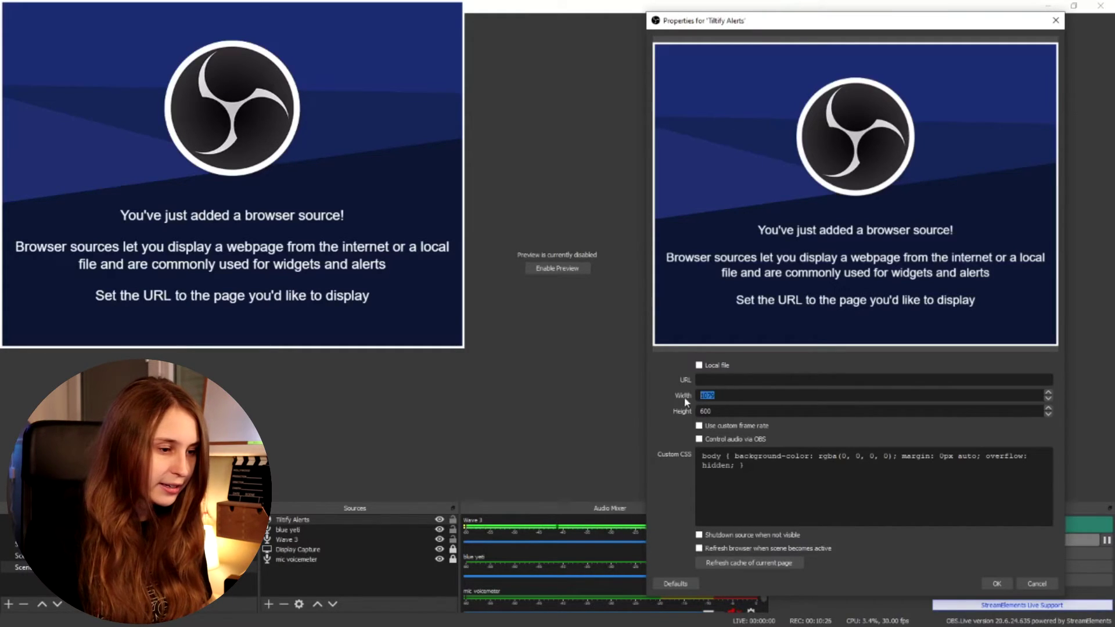
key("Tab")
type("19")
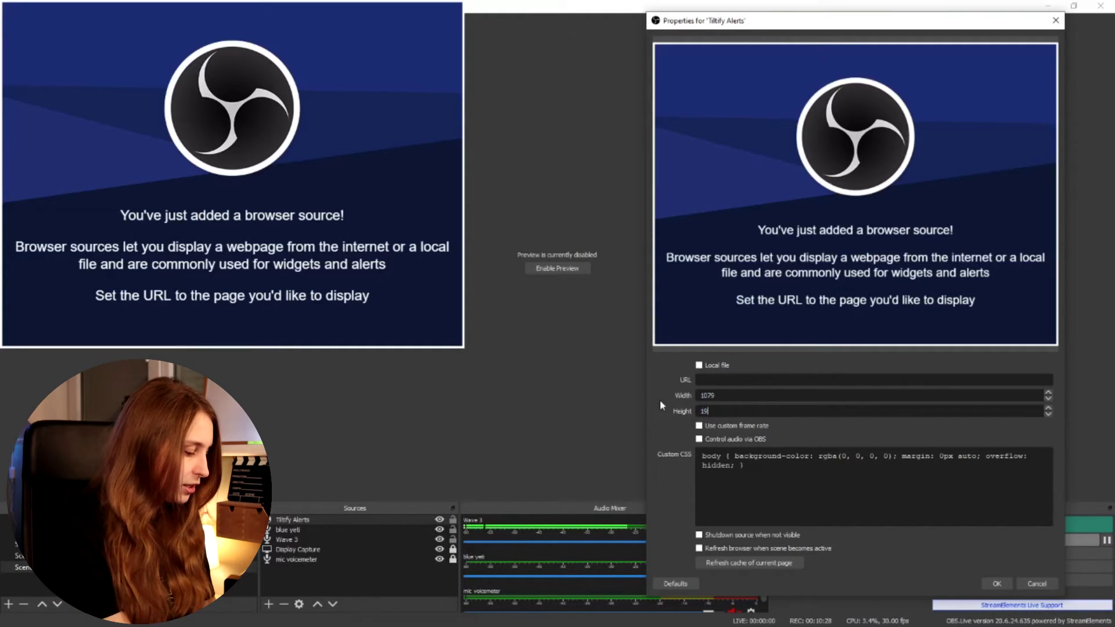
type("20")
double_click(728, 400)
type("10")
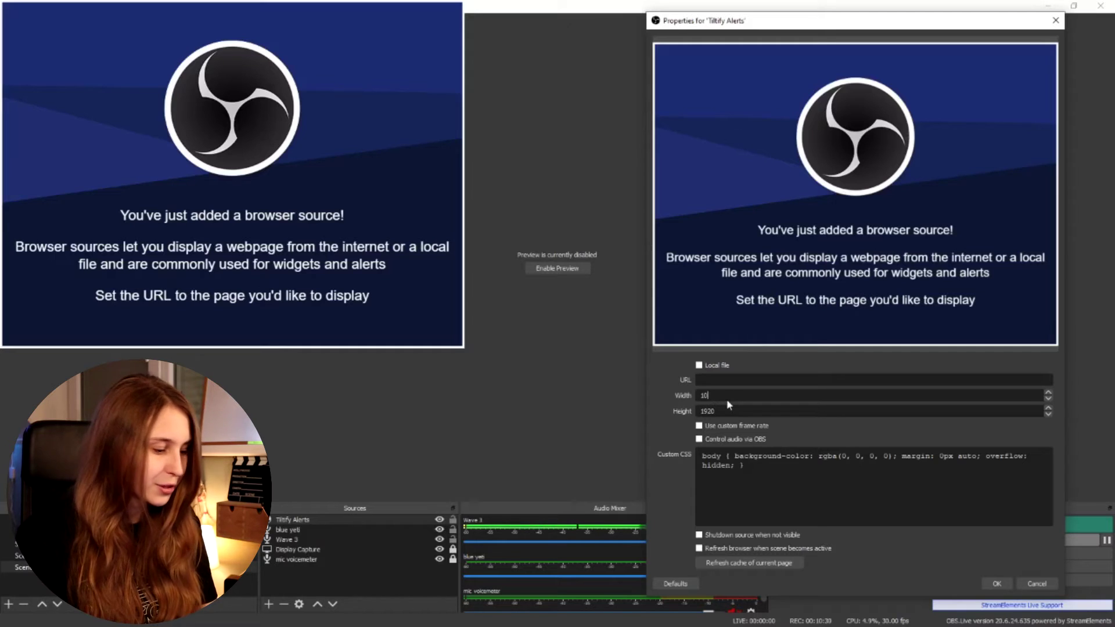
type("80")
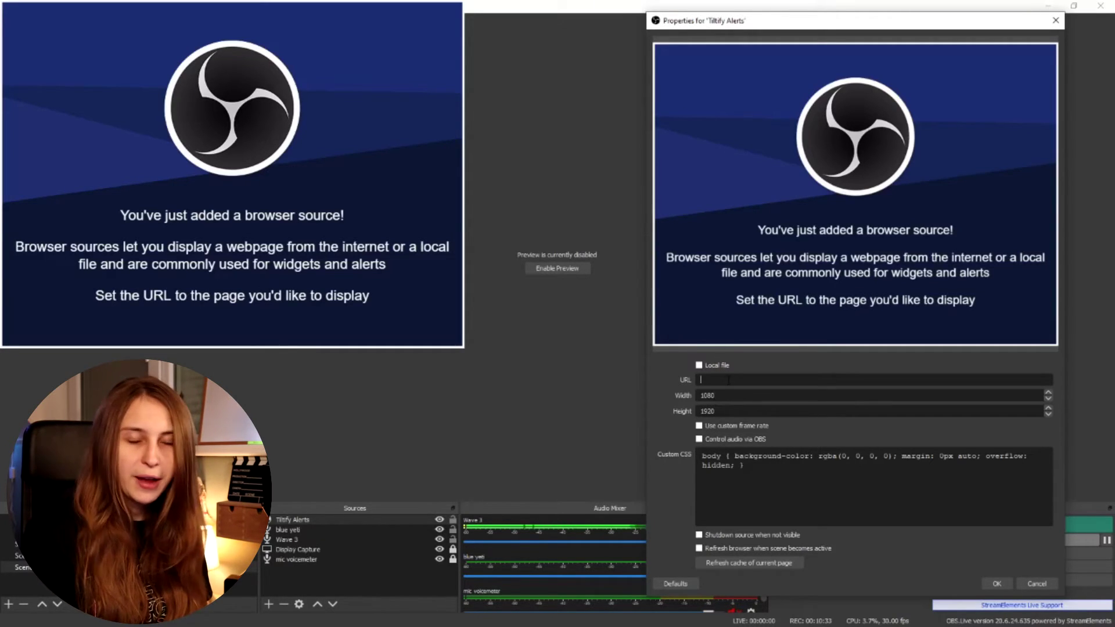
Paste the copied widget URL as the browser source's URL, clear its custom CSS and accept the properties
key("ctrl+v")
key("ctrl+a")
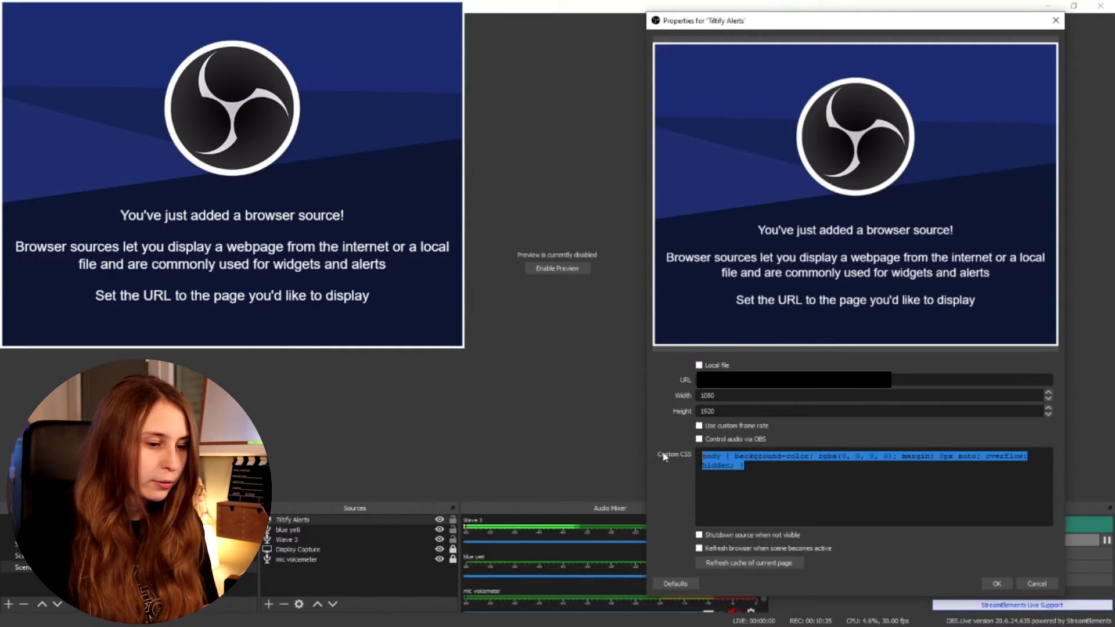
key("BackSpace")
left_click(994, 583)
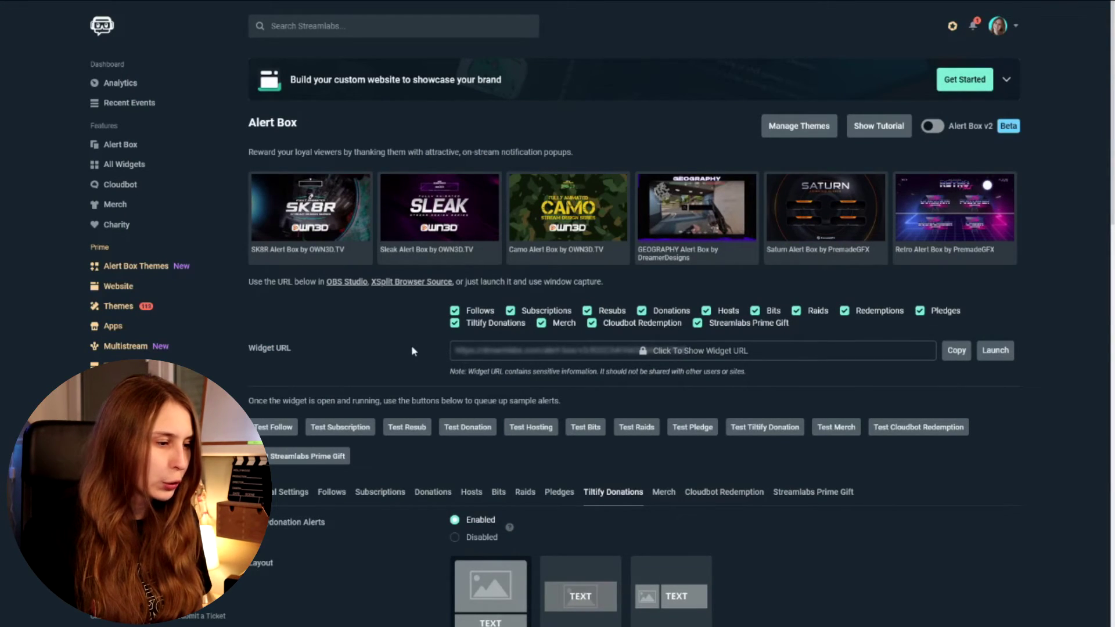
Switch back to Streamlabs, send a test Tiltify donation alert and look over the alert's message and font settings
left_click(774, 440)
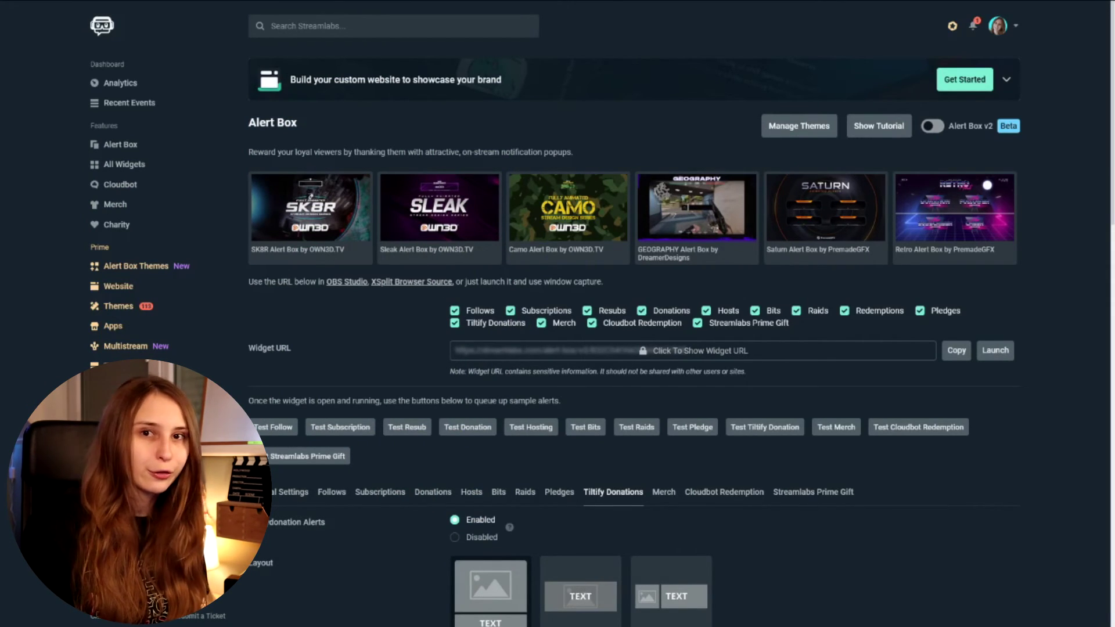
left_click(836, 428)
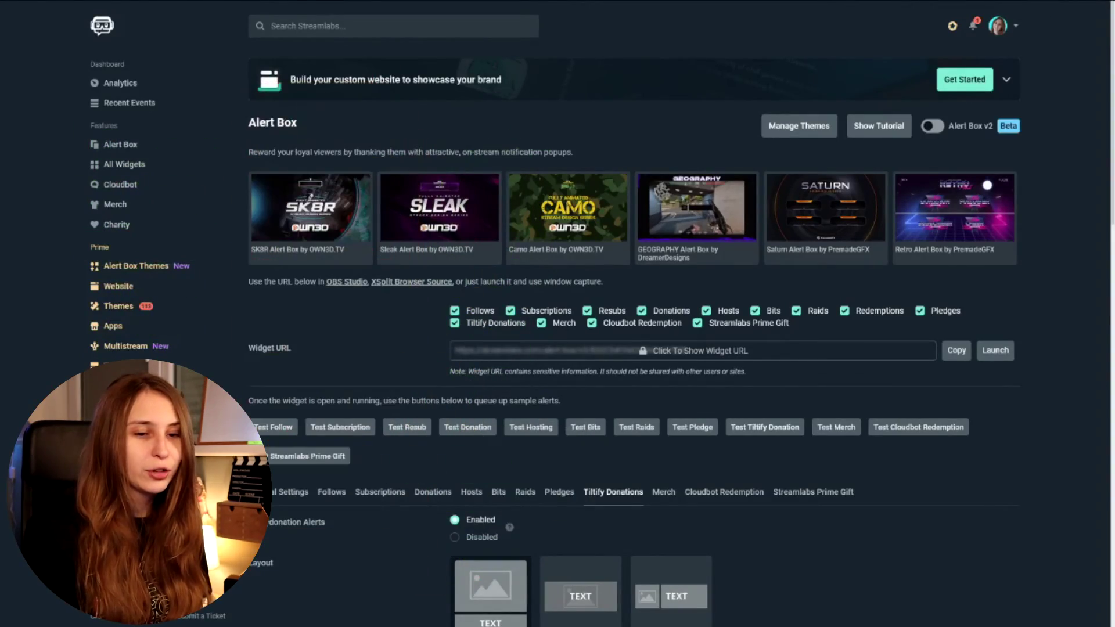
scroll(929, 398, "down", 15)
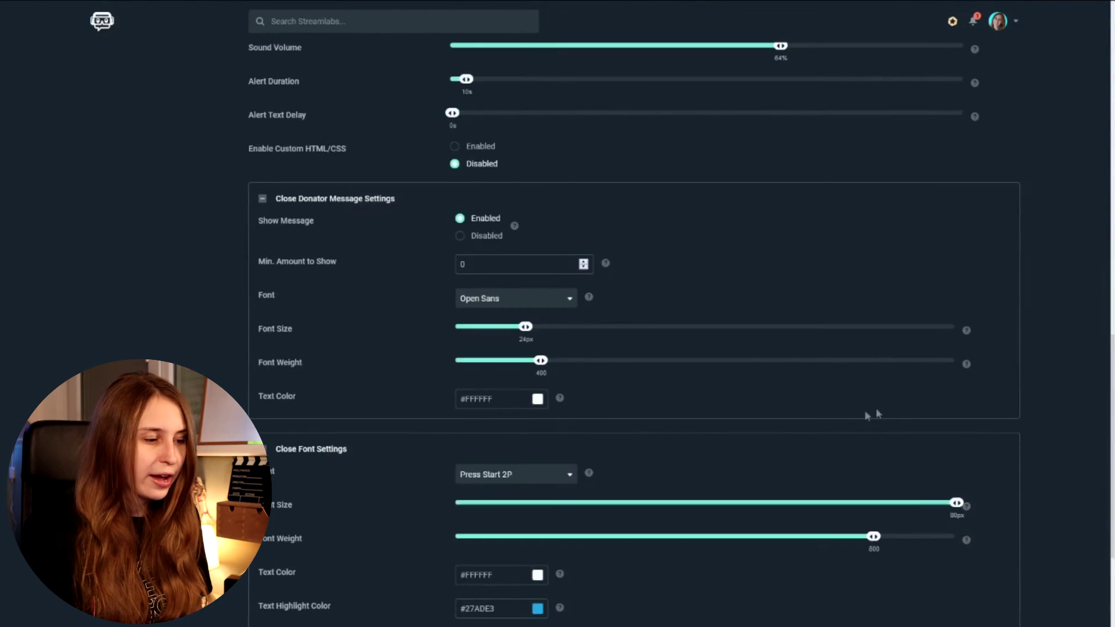
scroll(567, 236, "down", 3)
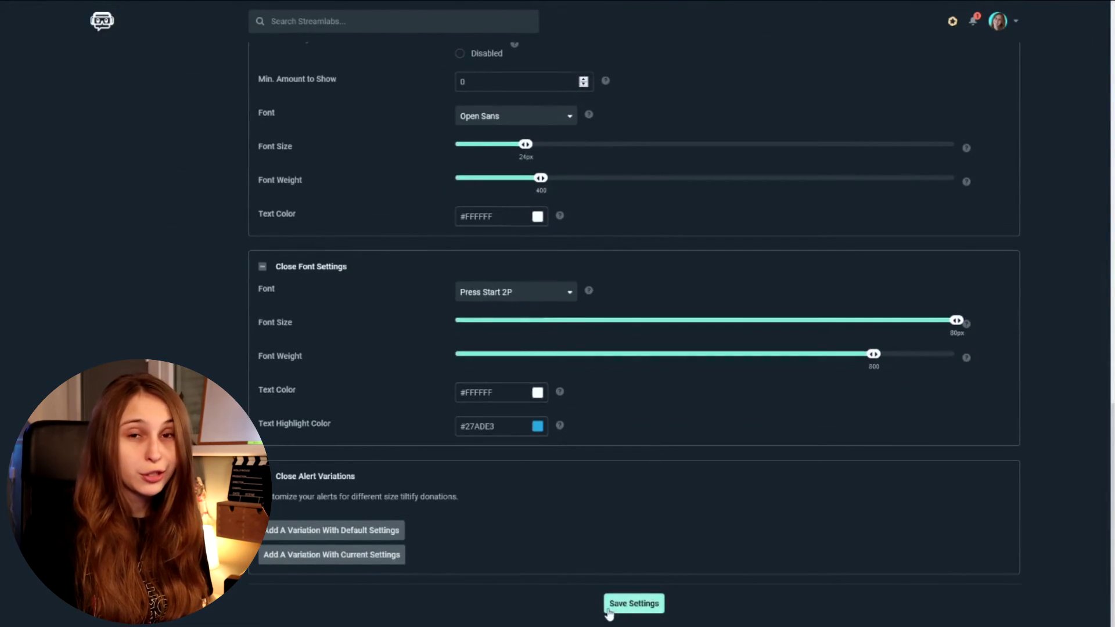